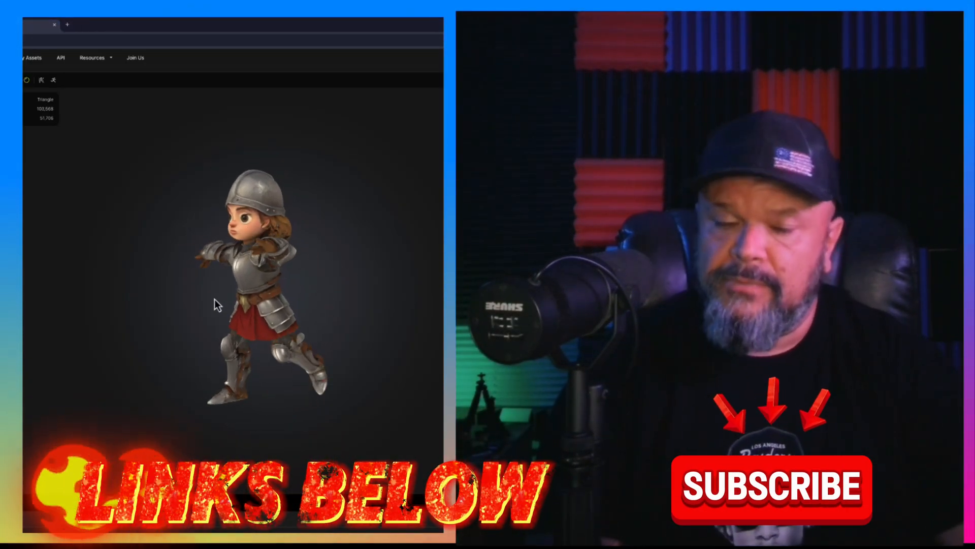
Prompt ChatGPT for the best possible image of a baseball player for a video game character, mentioning its use in Meshy for 3D rigging
drag(171, 316, 101, 284)
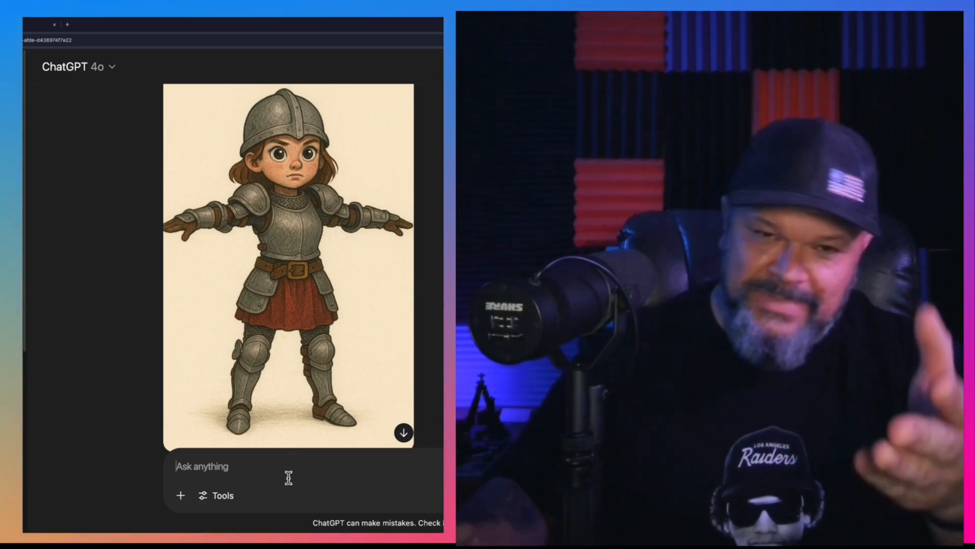
text(I need the)
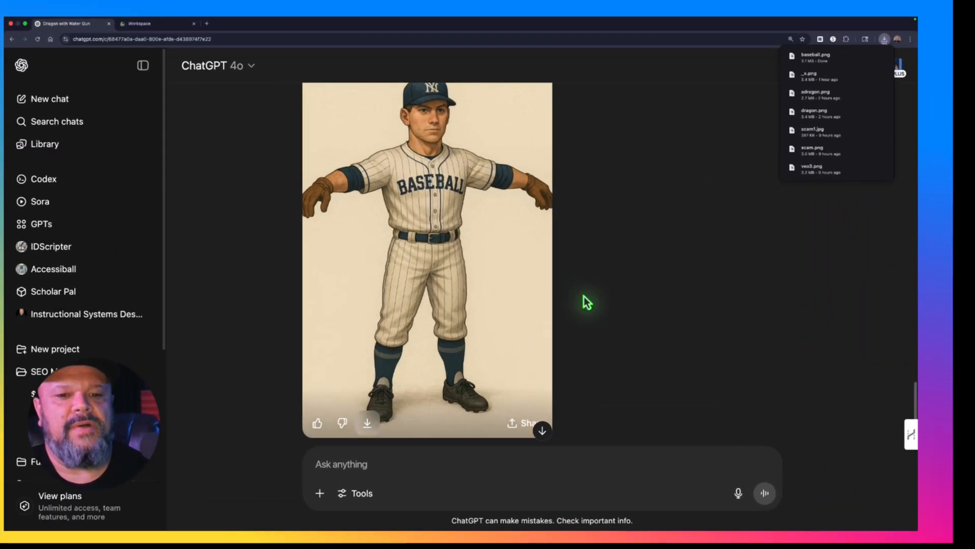
Review the baseball player prompt and its result in the ChatGPT conversation, and download the generated baseball player image
scroll(583, 300, up, 5)
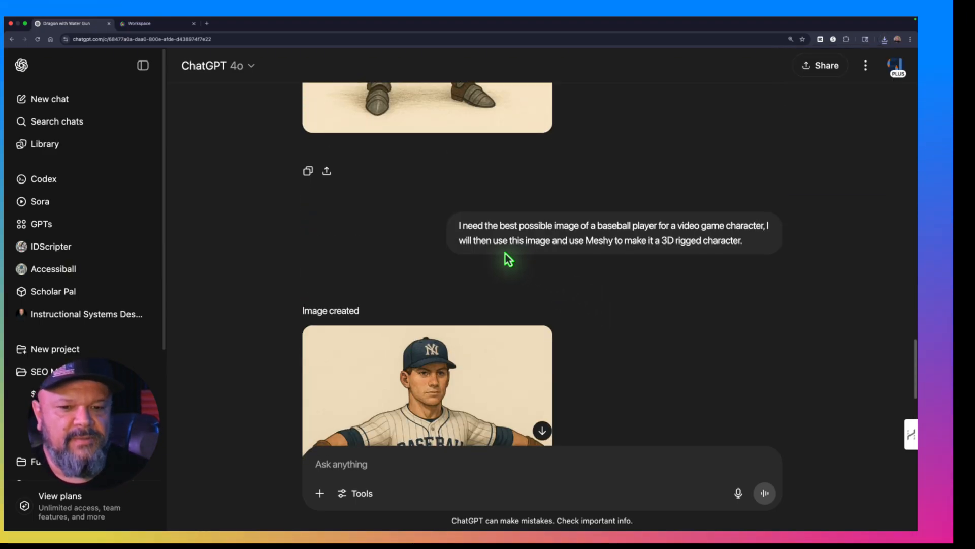
scroll(507, 259, down, 2)
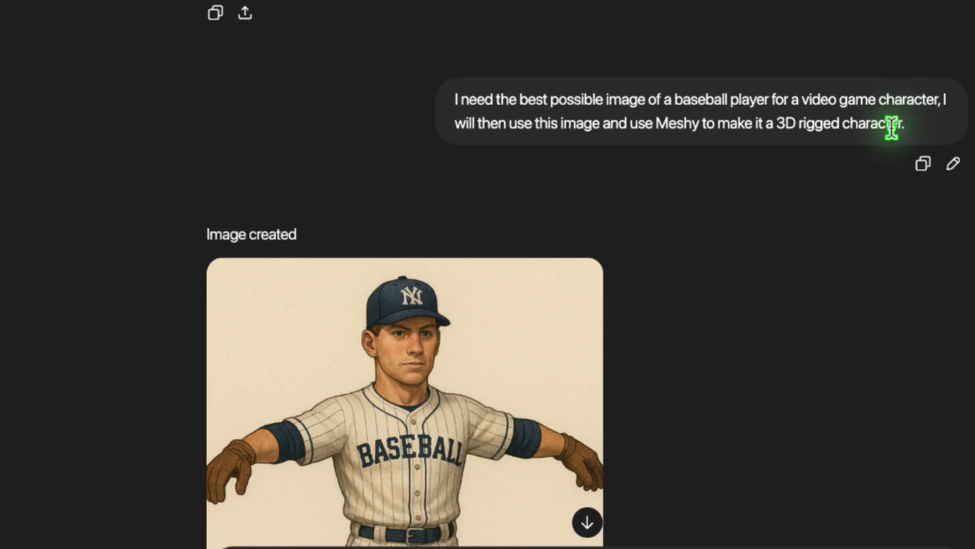
scroll(736, 333, down, 10)
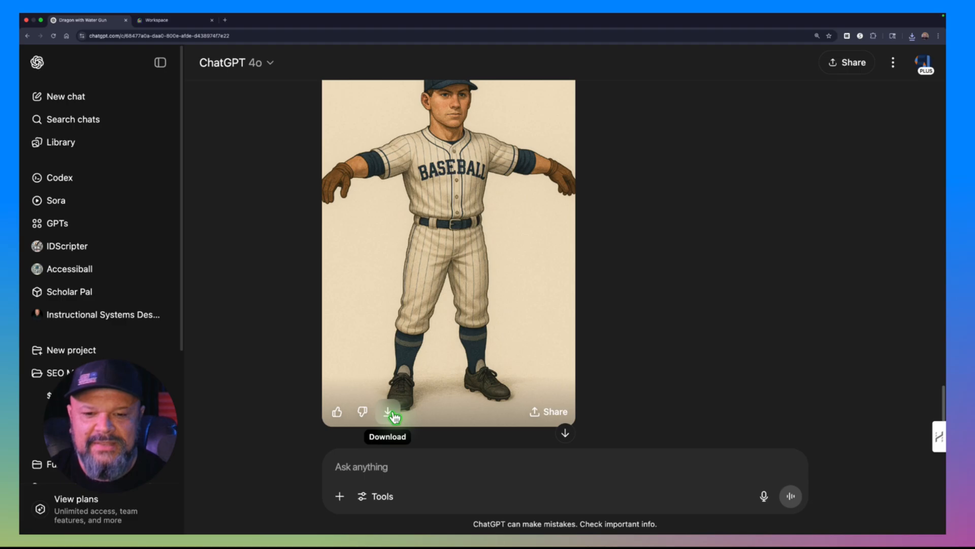
click(389, 412)
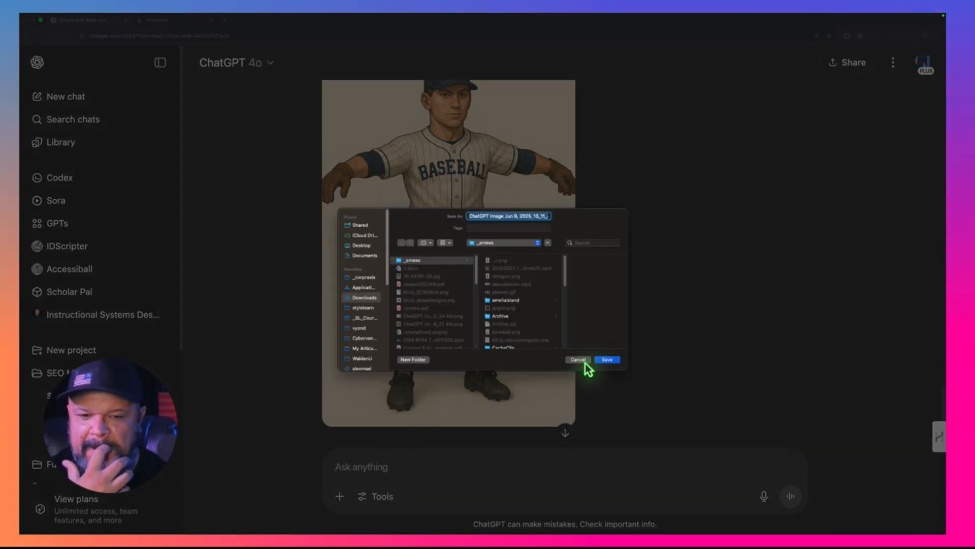
click(601, 357)
scroll(290, 233, down, 15)
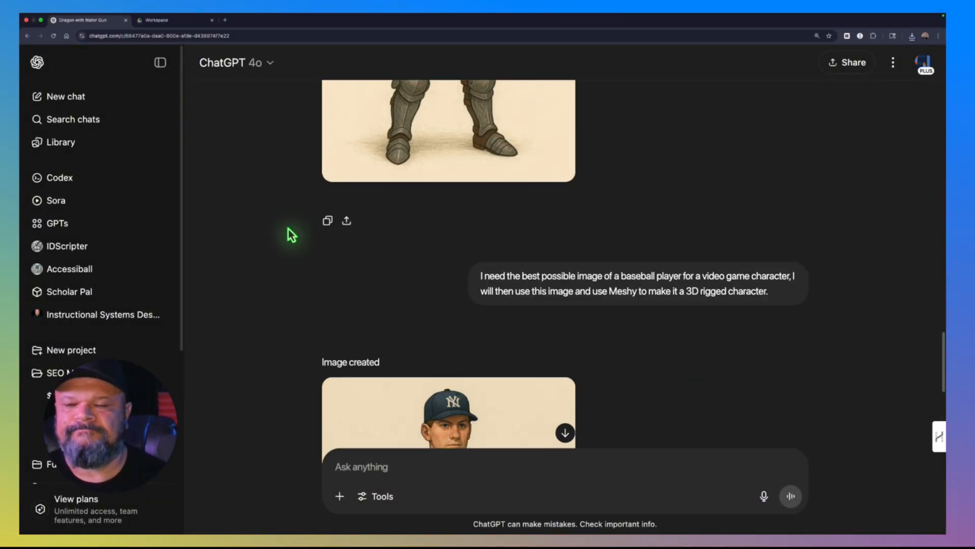
Switch to the Meshy workspace and set up a new Image to 3D model using the baseball player image
click(184, 21)
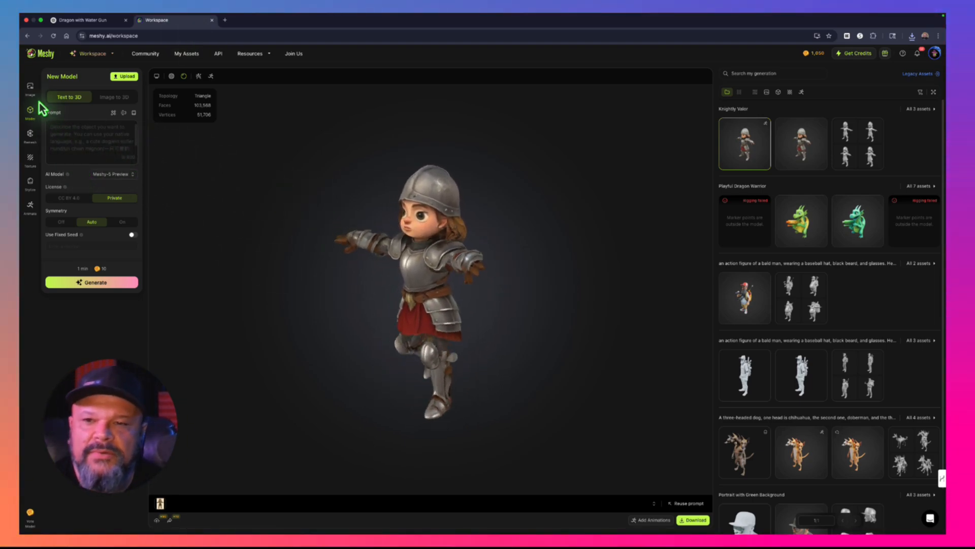
click(31, 87)
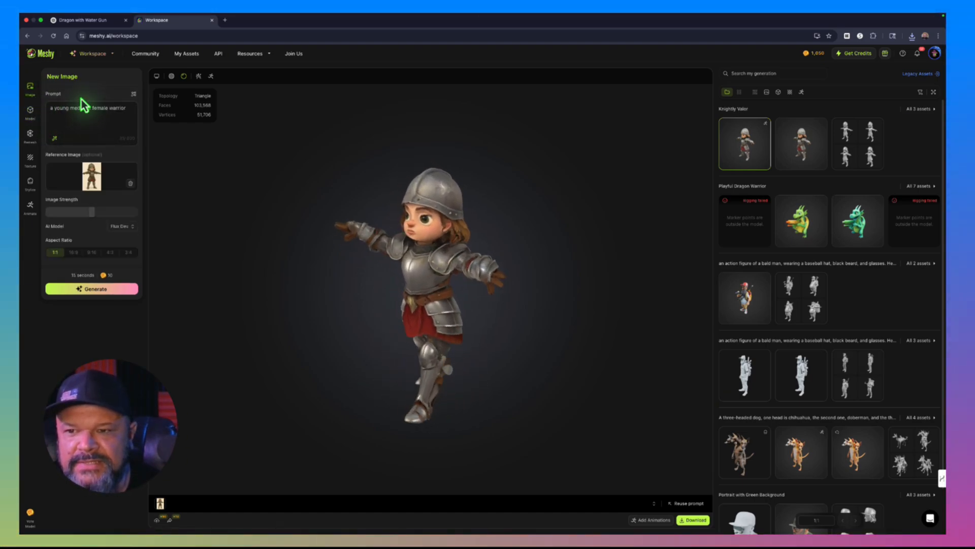
click(30, 111)
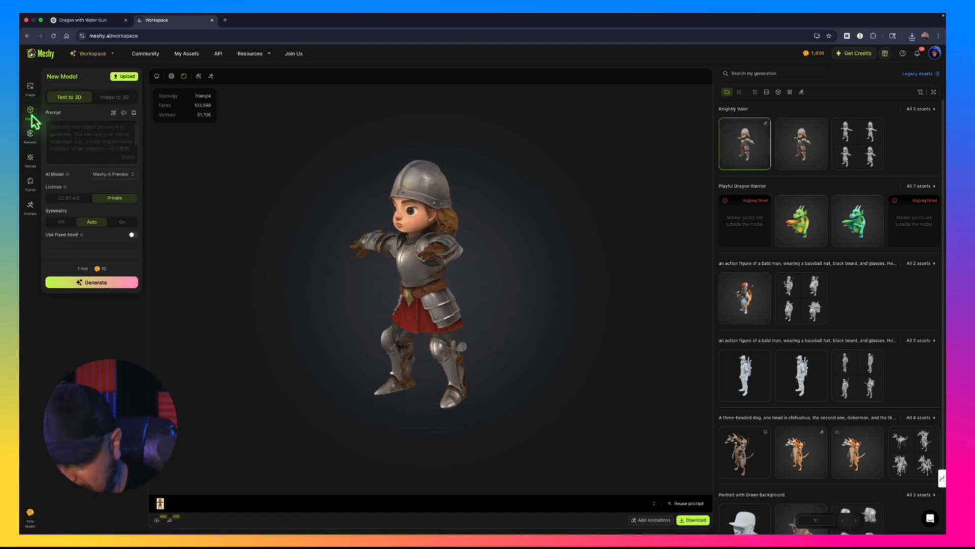
click(116, 97)
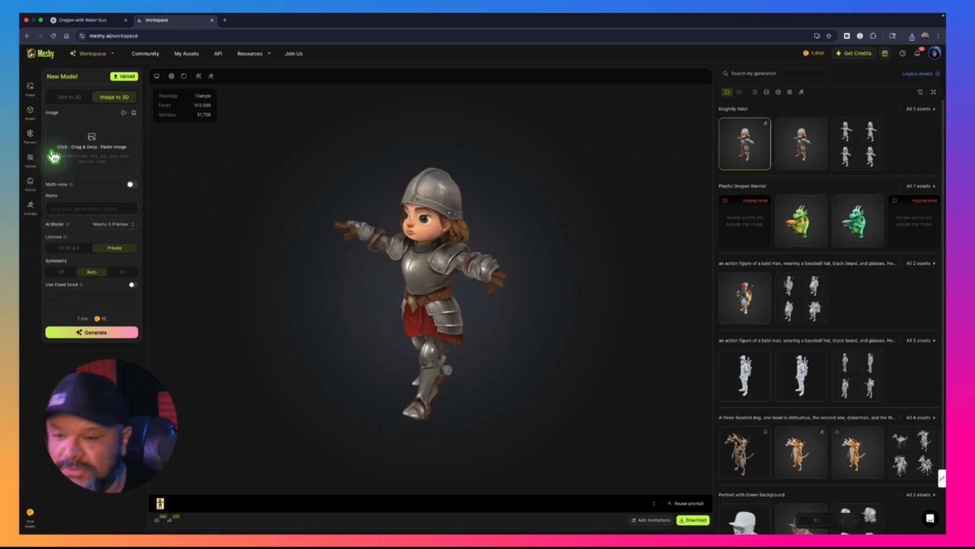
click(91, 55)
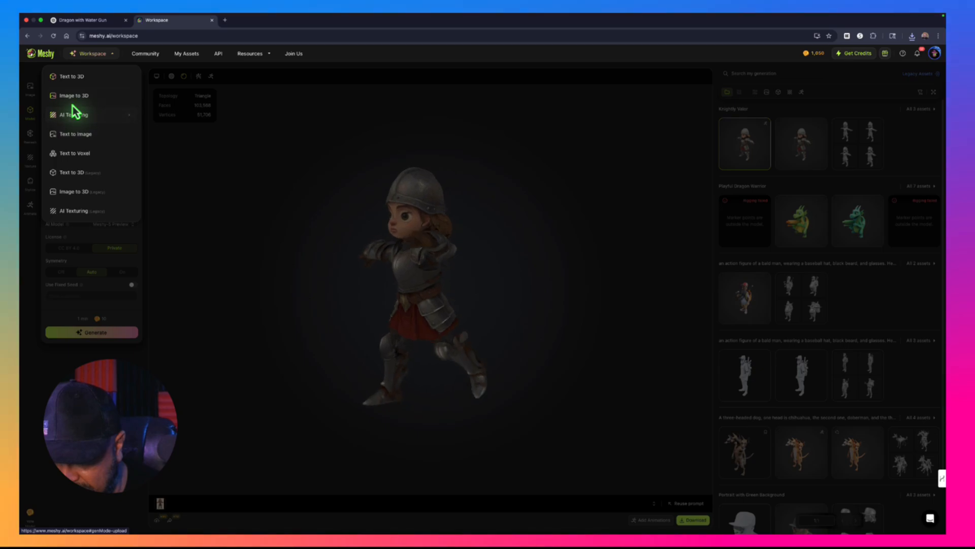
click(133, 101)
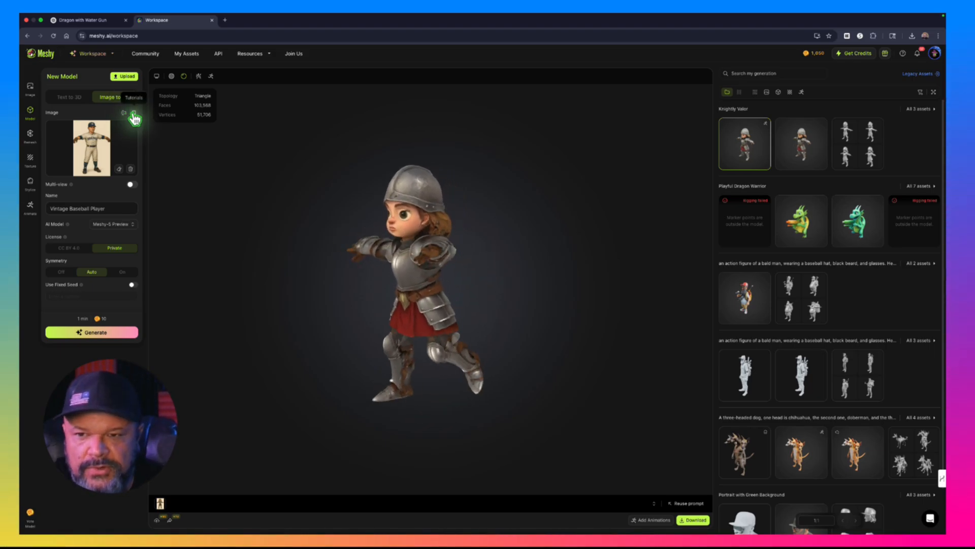
Browse Meshy's Image to 3D tutorial articles and close the tutorial page
click(133, 114)
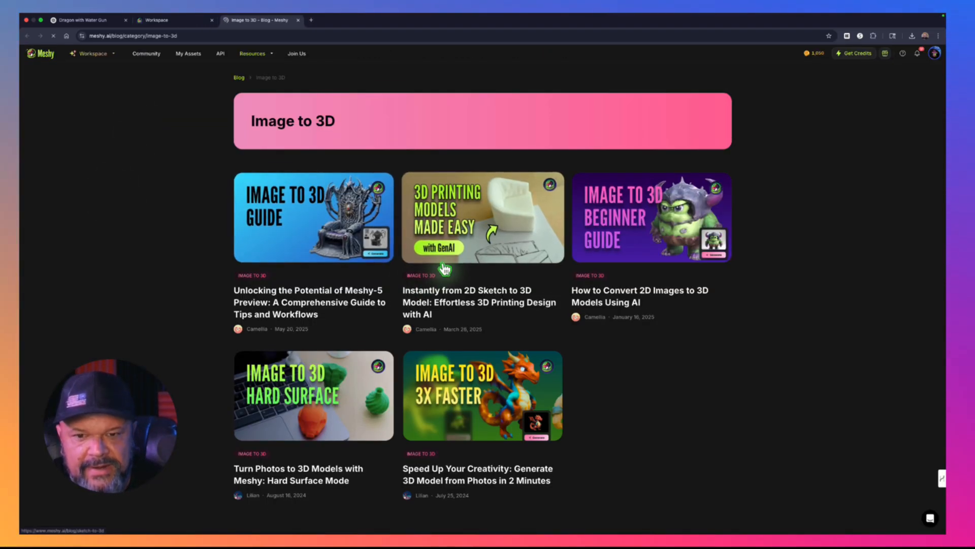
scroll(446, 277, down, 1)
scroll(595, 369, down, 3)
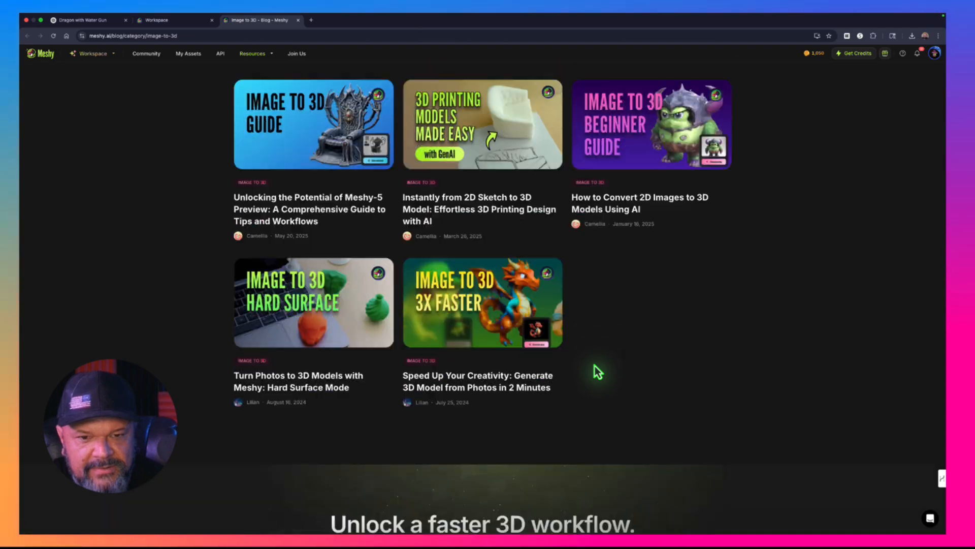
scroll(589, 363, up, 4)
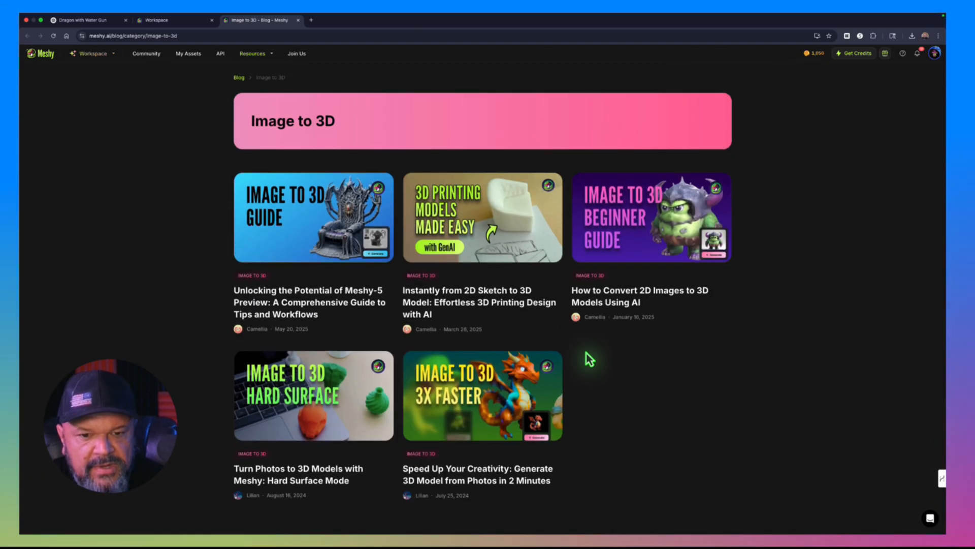
click(298, 20)
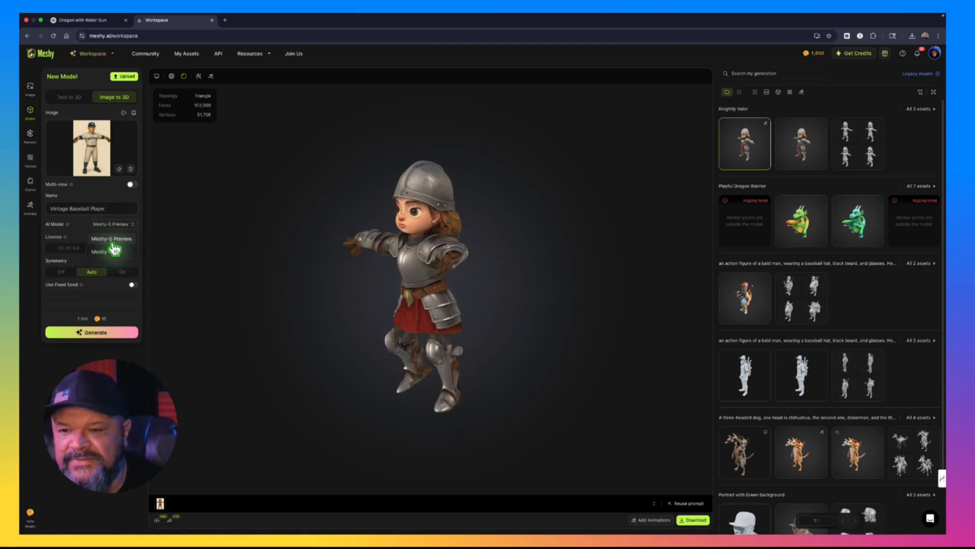
Set the AI model to Meshy-4 and generate 3D drafts of the Vintage Baseball Player
click(99, 239)
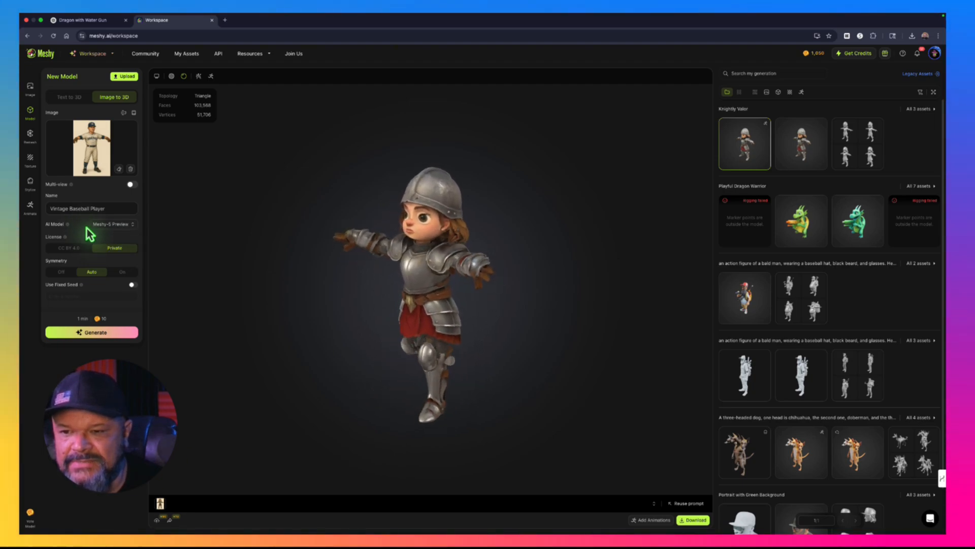
mouse_move(68, 226)
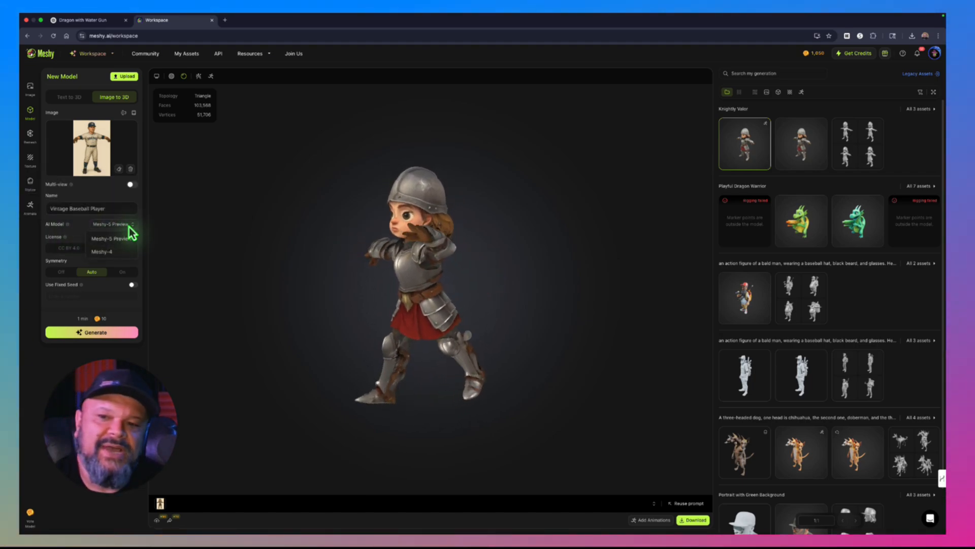
click(103, 252)
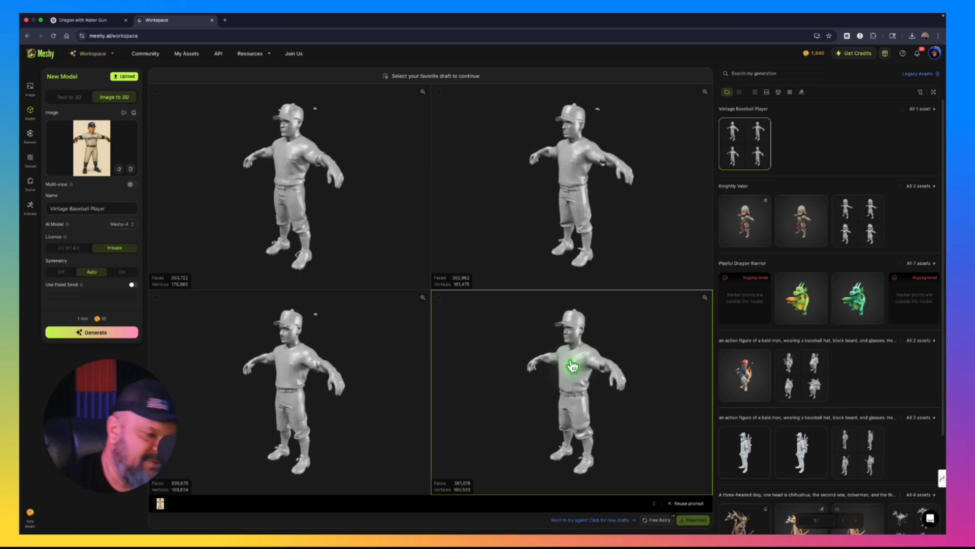
Pick the fourth baseball player draft and generate its textured model with Triangle topology and an Adaptive, Ultra polycount
click(572, 366)
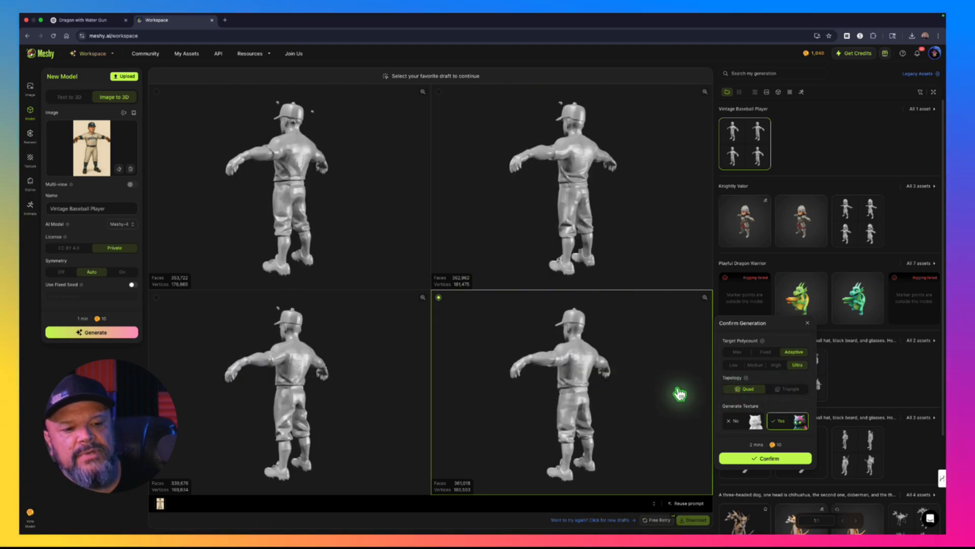
click(792, 391)
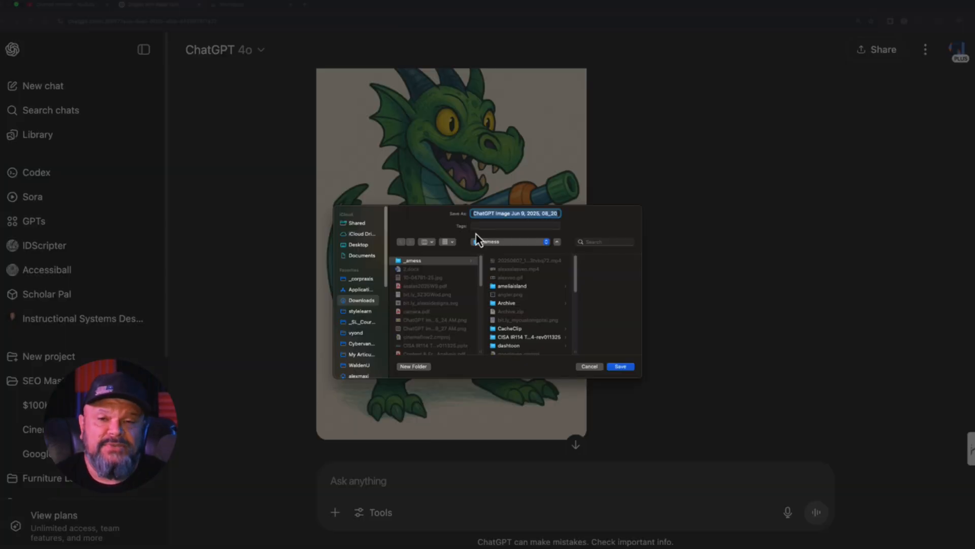
Save the dragon image from ChatGPT and generate Image to 3D drafts from it in Meshy with Meshy-5 Preview
click(621, 366)
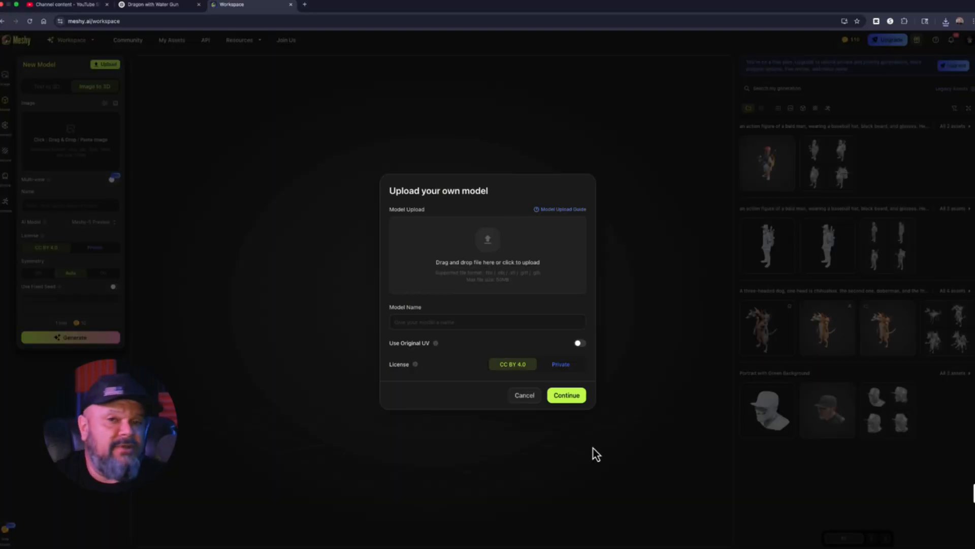
click(596, 452)
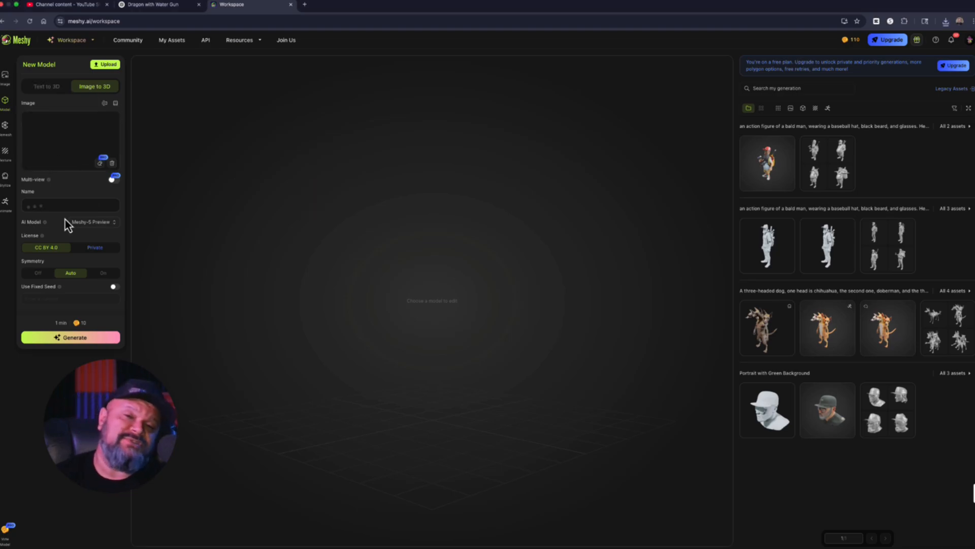
mouse_move(60, 288)
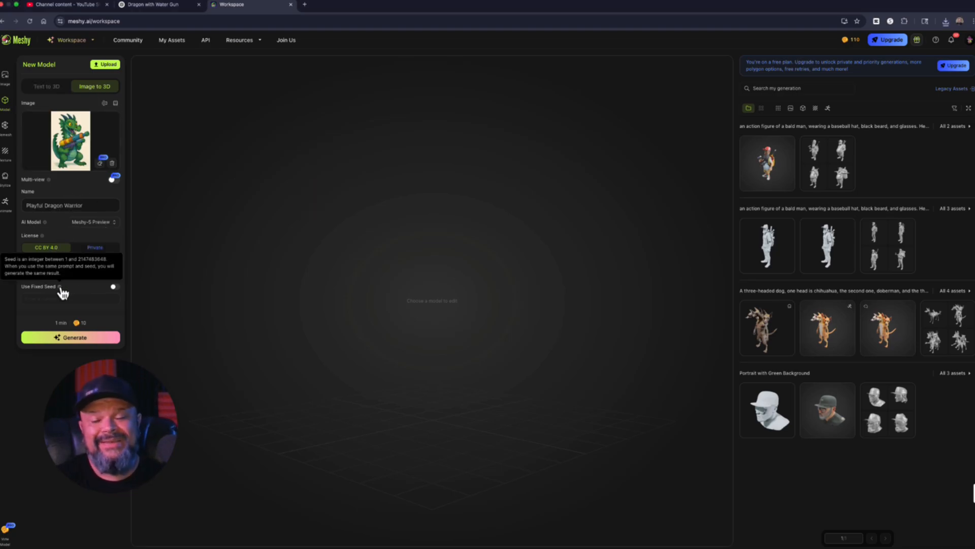
click(71, 337)
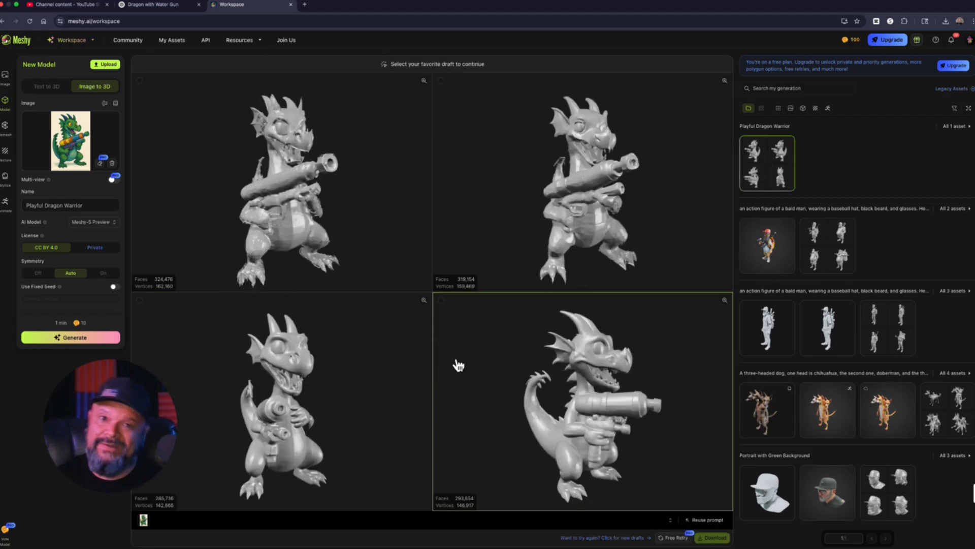
Pick the third dragon draft and generate its textured model with Quad topology and a Fixed 10K polycount
click(191, 320)
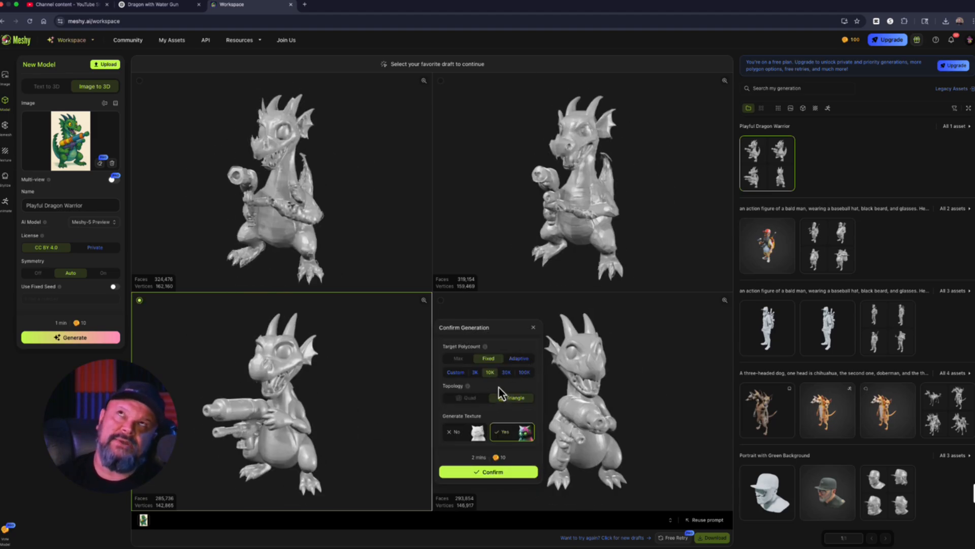
click(465, 397)
mouse_move(469, 387)
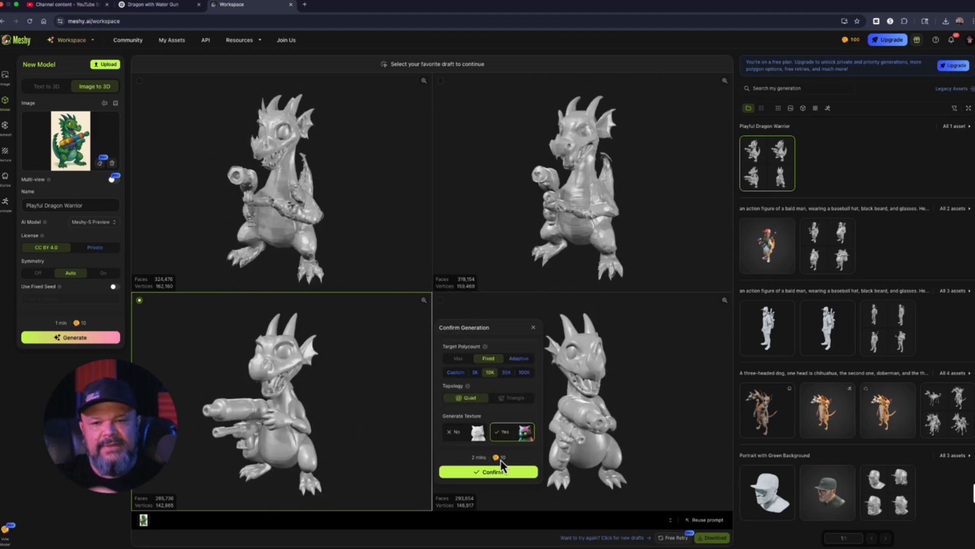
click(489, 474)
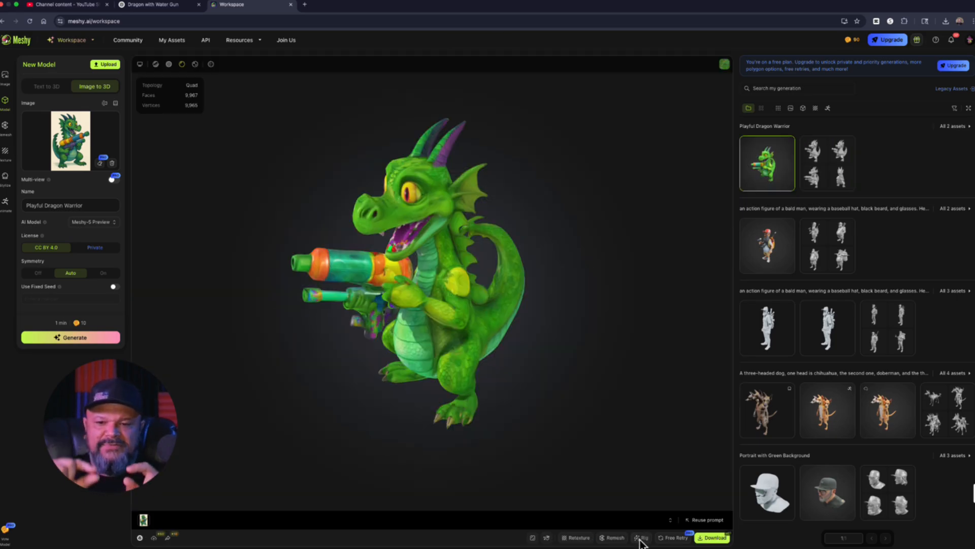
Start rigging the dragon as a Humanoid character and adjust the model's alignment ahead of marker placement
click(641, 537)
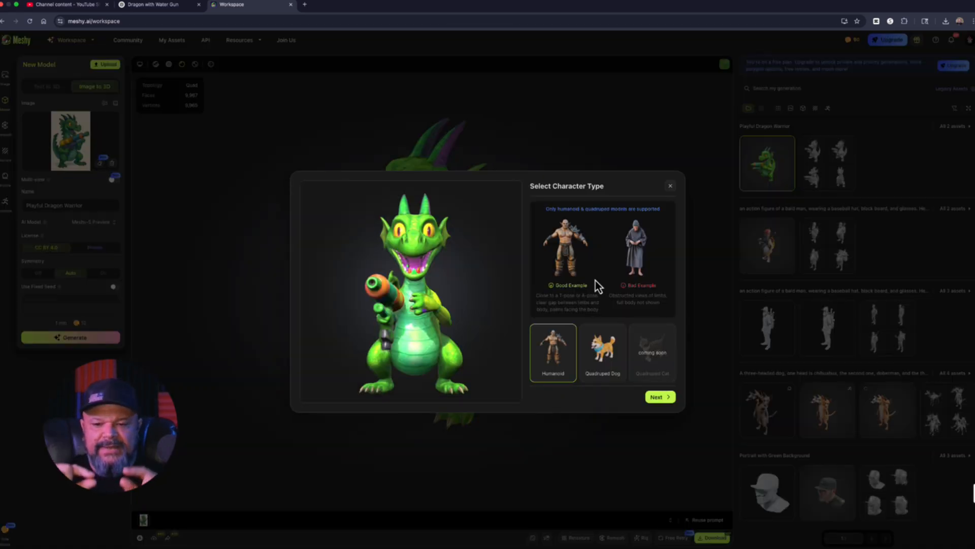
click(668, 401)
mouse_move(579, 248)
mouse_down()
mouse_move(589, 249)
mouse_move(578, 263)
mouse_up()
drag(579, 304, 580, 277)
drag(578, 262, 578, 262)
drag(583, 332, 582, 332)
drag(588, 248, 582, 249)
drag(583, 332, 588, 333)
click(660, 397)
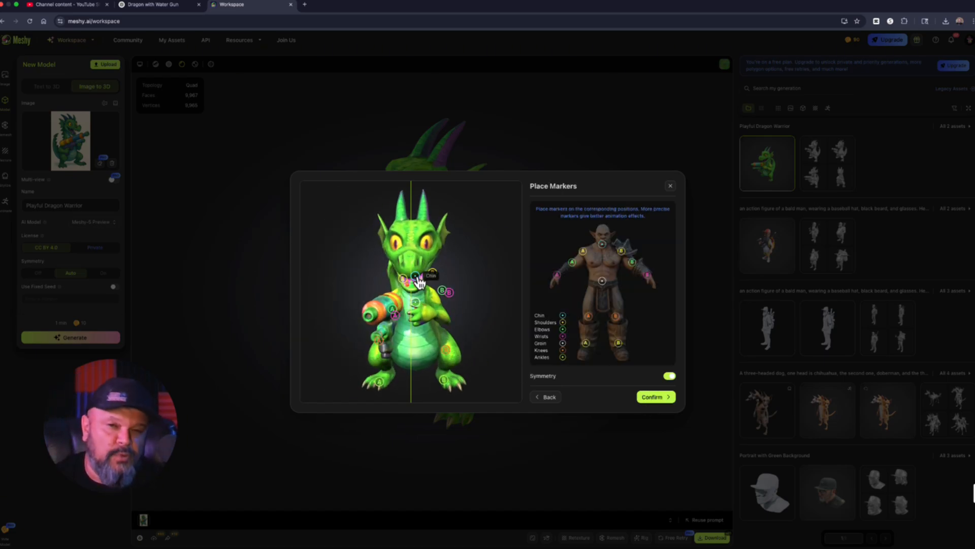
Place the shoulder, elbow, knee, ankle and groin rig markers on the matching parts of the dragon with symmetry on
mouse_move(416, 277)
mouse_down()
mouse_move(412, 292)
mouse_move(427, 290)
mouse_move(445, 323)
mouse_up()
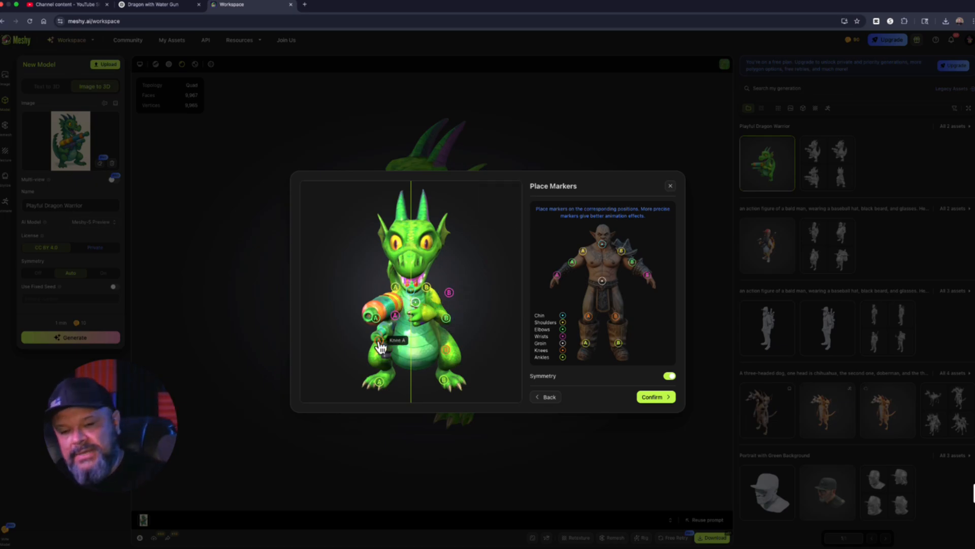
drag(380, 382, 388, 375)
drag(416, 303, 413, 366)
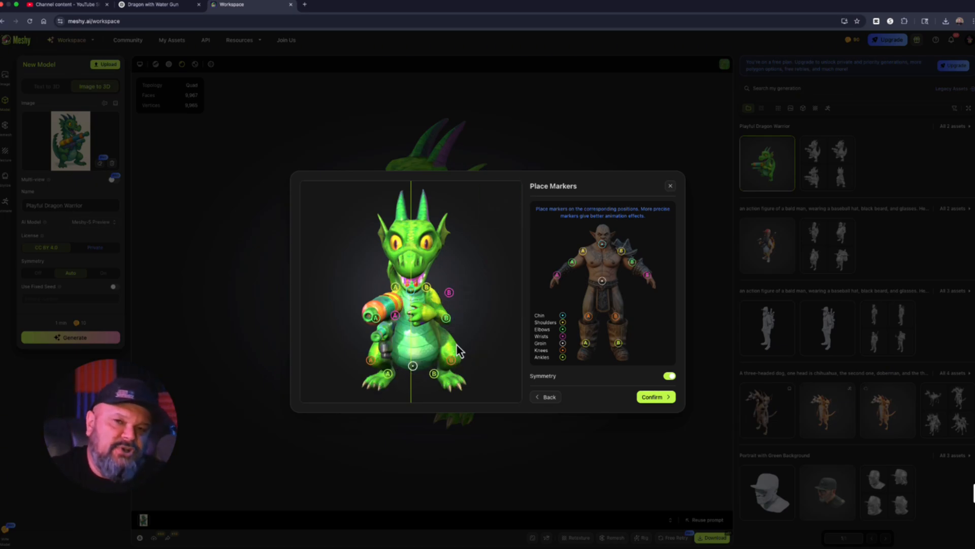
mouse_move(442, 308)
mouse_down()
mouse_move(439, 317)
mouse_move(388, 317)
mouse_move(394, 328)
mouse_move(390, 318)
mouse_up()
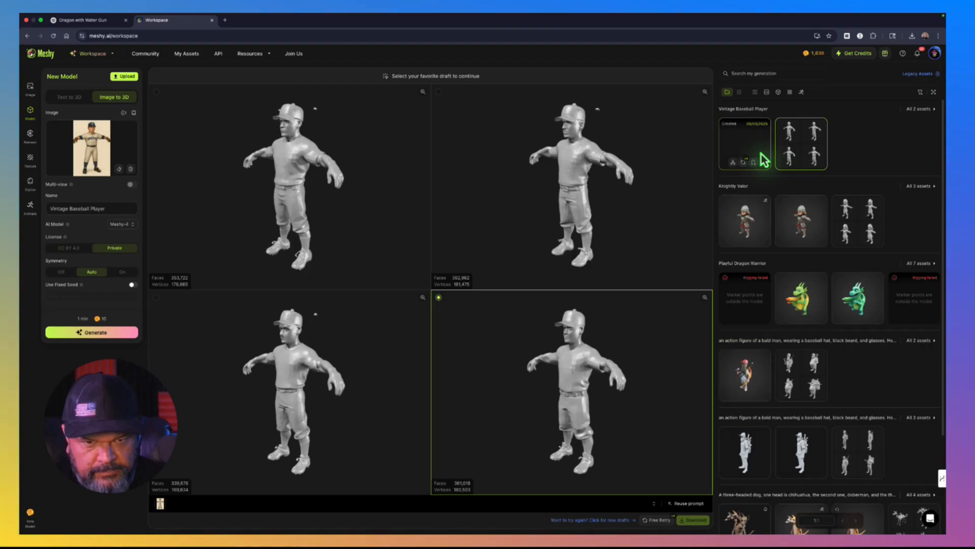
Open the generated textured Vintage Baseball Player model in the Meshy workspace
click(762, 157)
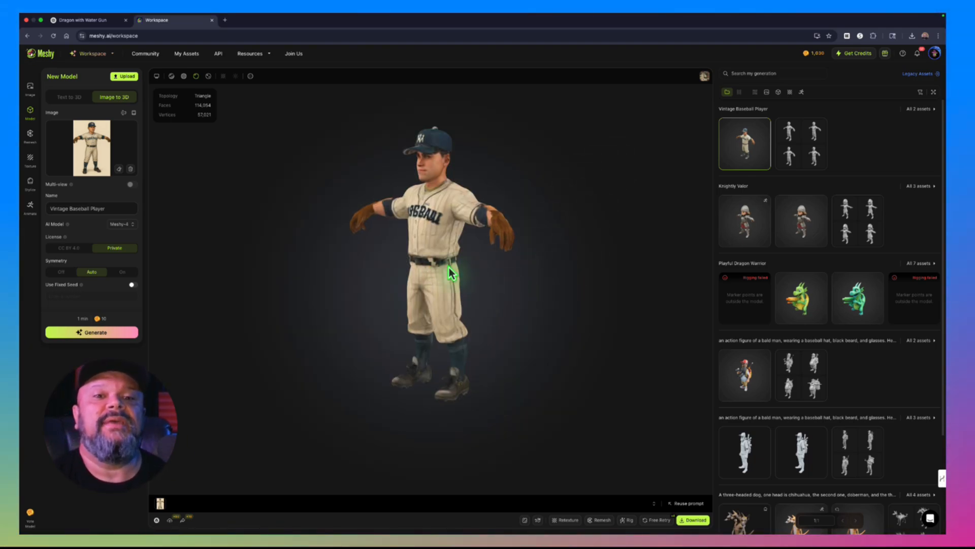
Turn the baseball player to face front and open Smart Healing for its texture
drag(451, 273, 493, 267)
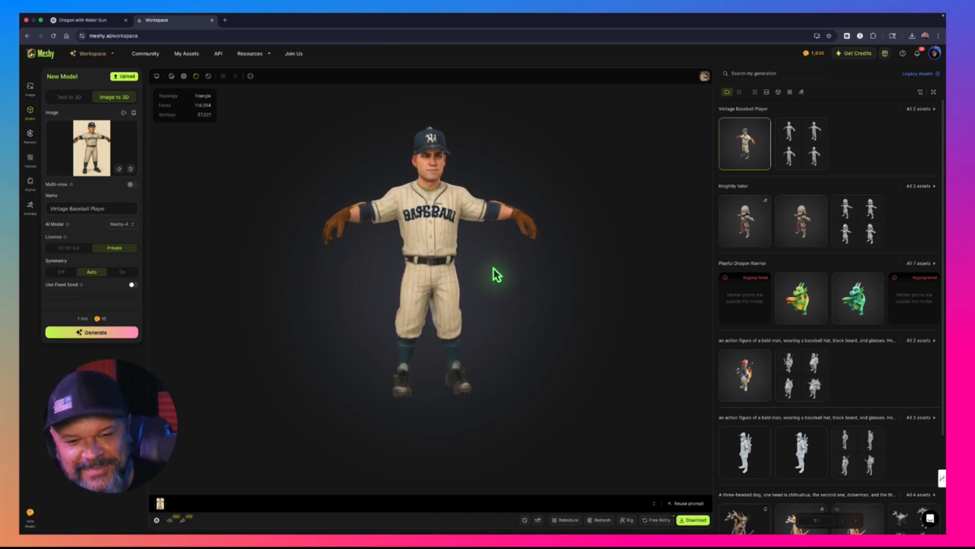
drag(413, 261, 436, 245)
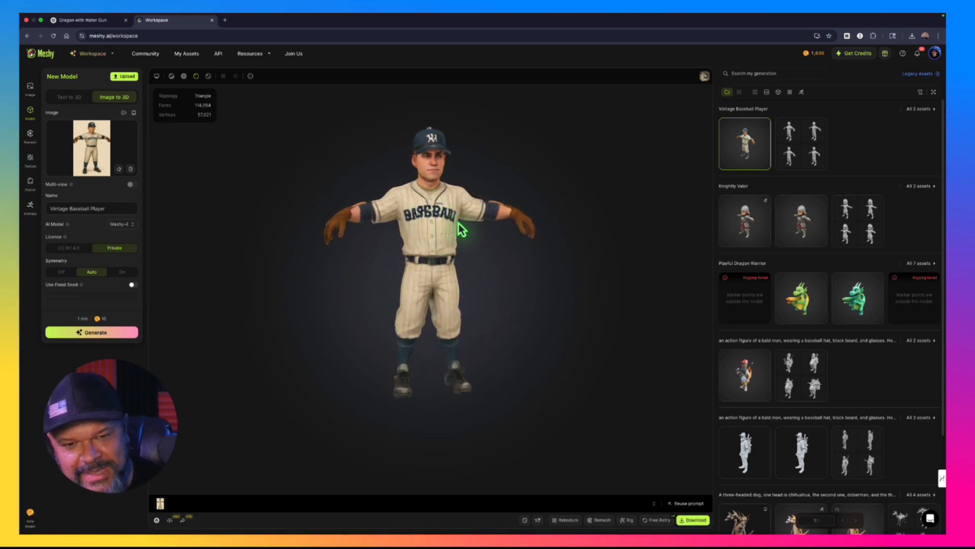
mouse_move(417, 254)
mouse_down()
mouse_move(531, 231)
mouse_move(557, 211)
mouse_move(559, 136)
mouse_move(557, 311)
mouse_move(601, 279)
mouse_move(642, 277)
mouse_move(648, 237)
mouse_move(542, 264)
mouse_move(405, 270)
mouse_move(374, 261)
mouse_move(409, 265)
mouse_up()
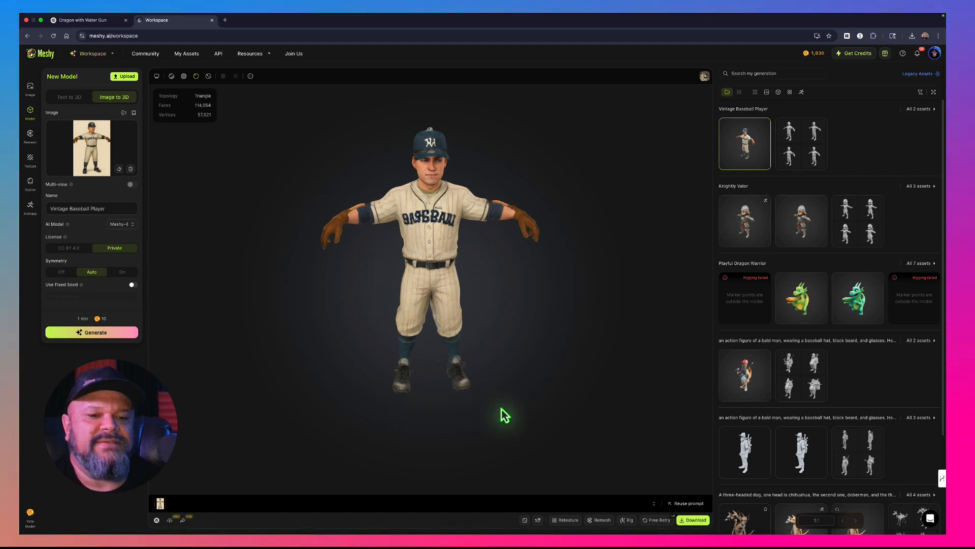
click(538, 521)
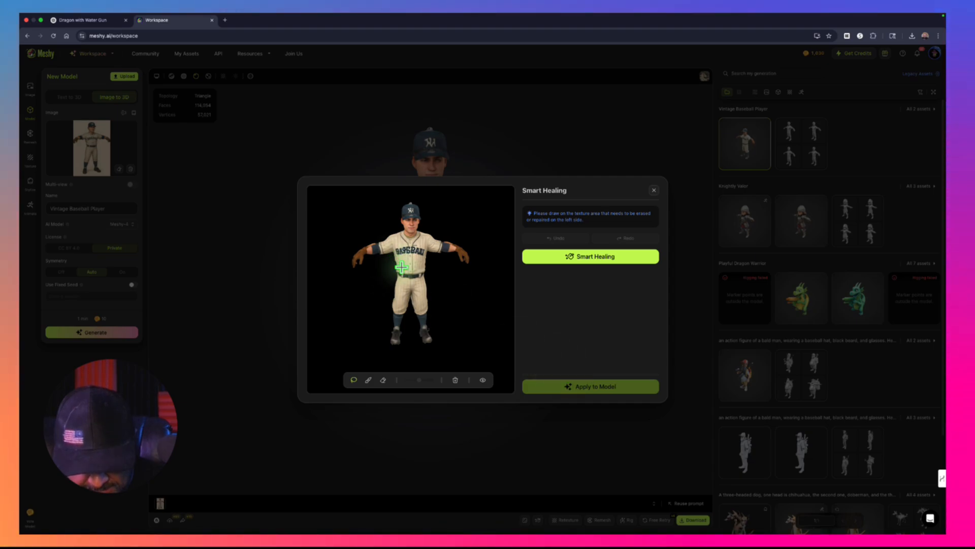
Try masking areas at the waist and gloves with the lasso and brush, clearing the masks each time
drag(401, 267, 379, 274)
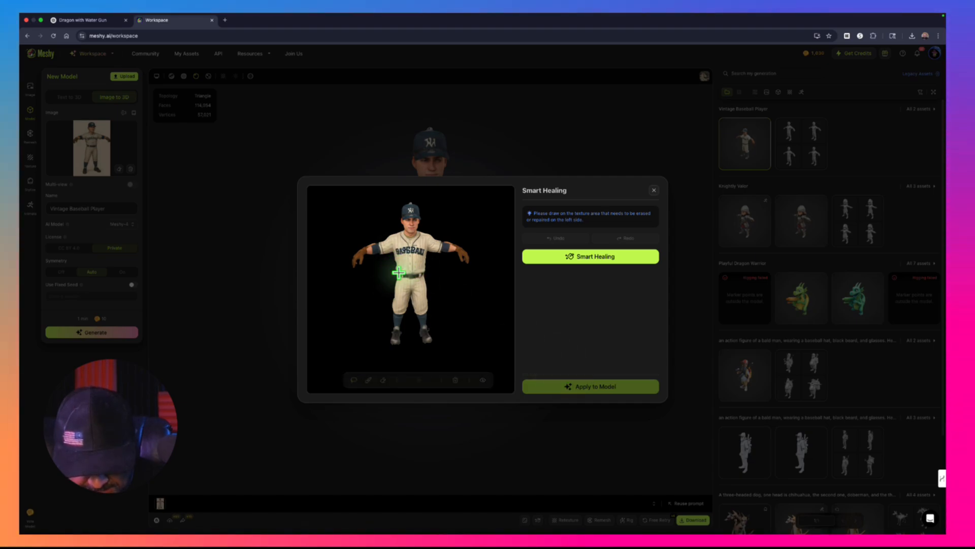
click(369, 381)
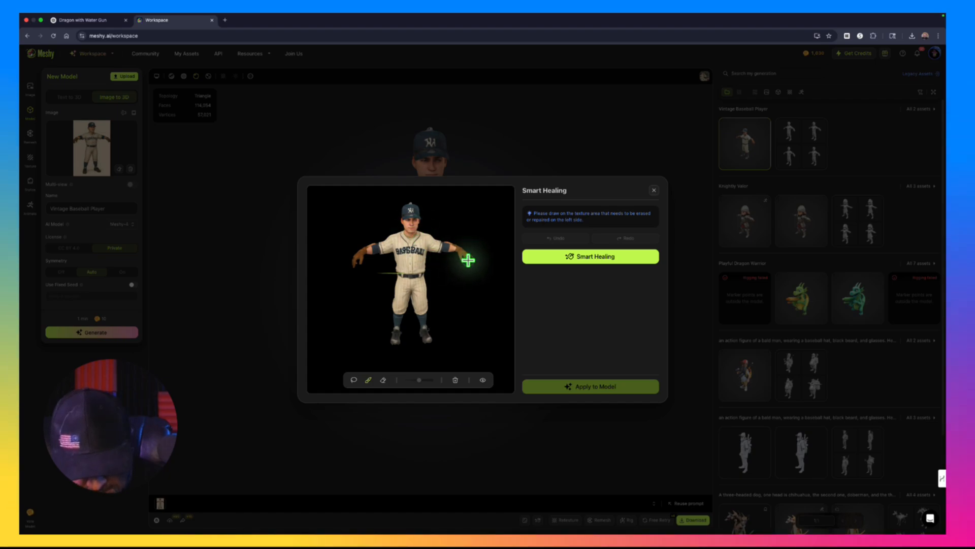
mouse_move(467, 255)
mouse_down()
mouse_move(466, 274)
mouse_move(450, 247)
mouse_up()
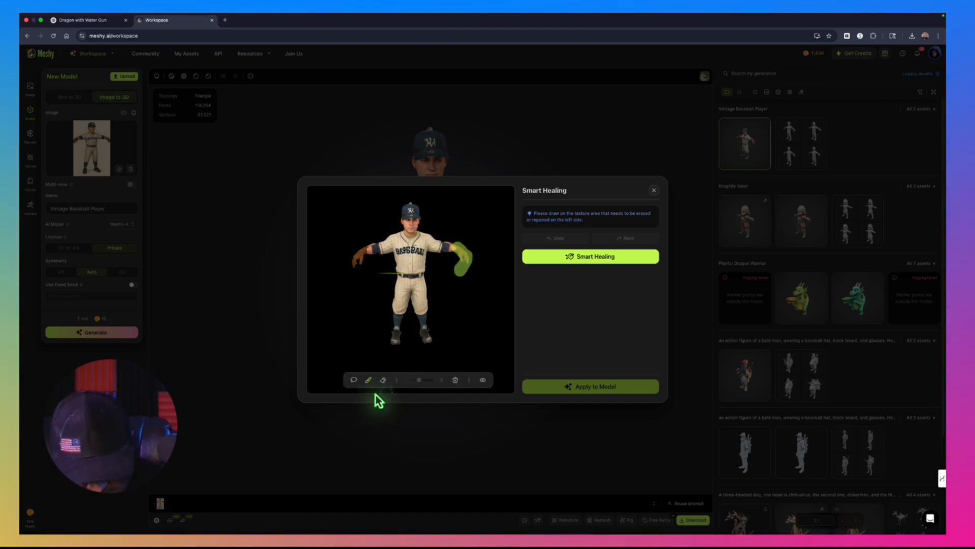
drag(420, 381, 423, 381)
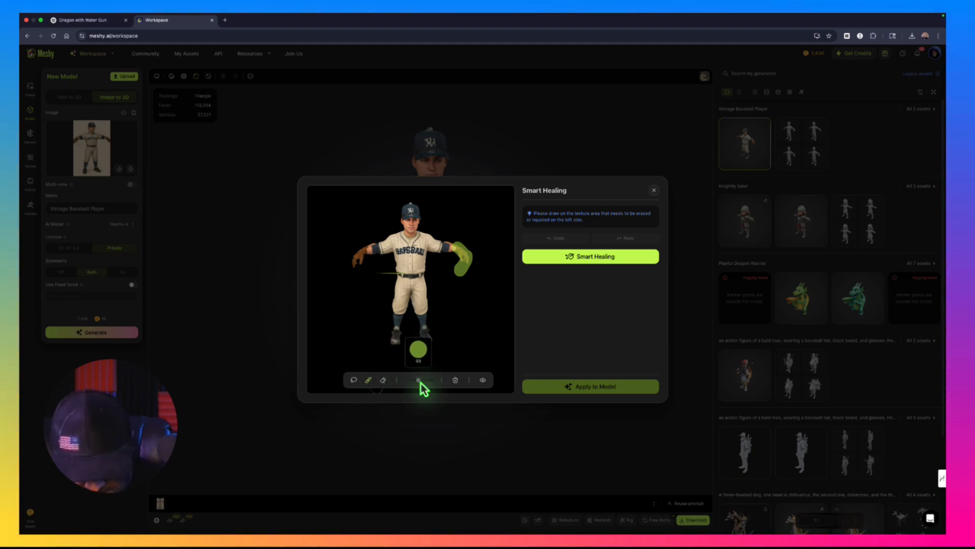
click(456, 382)
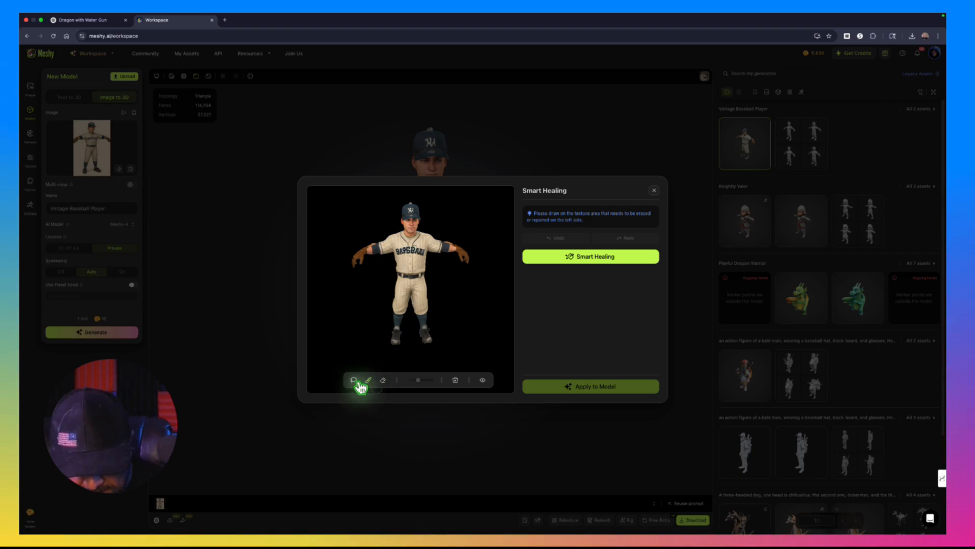
click(355, 381)
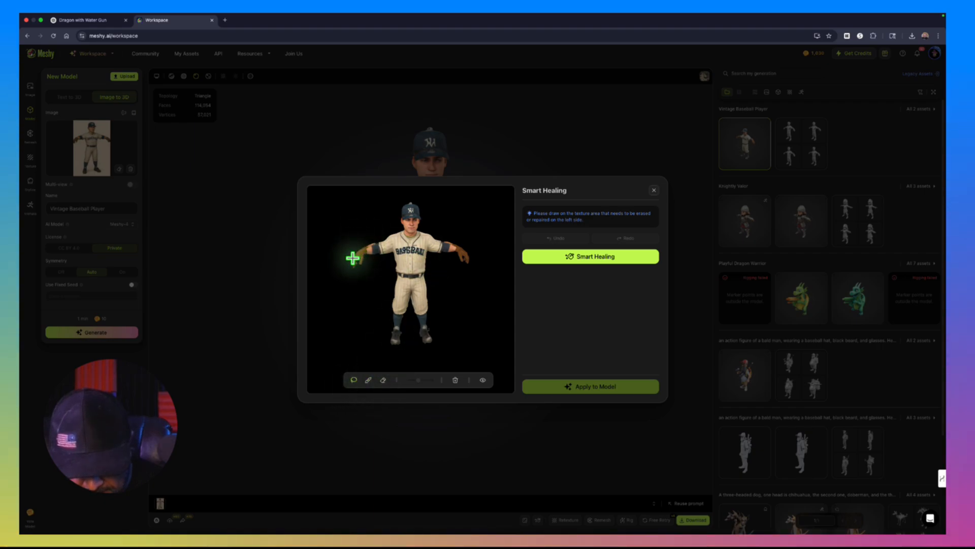
mouse_move(350, 265)
mouse_down()
mouse_move(355, 239)
mouse_move(399, 234)
mouse_move(386, 252)
mouse_up()
click(455, 381)
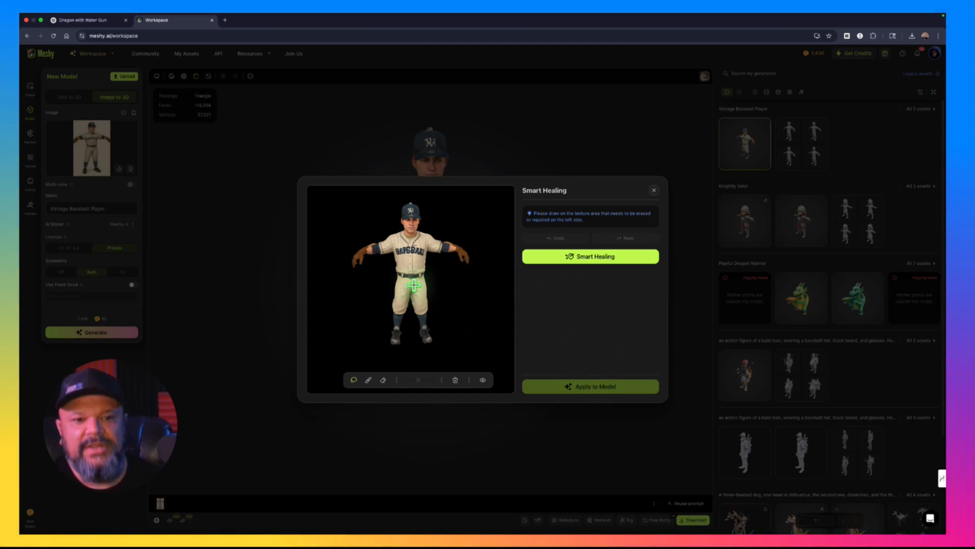
Brush over the BASEBALL lettering on the jersey, run Smart Healing on it, and undo the healing
click(368, 380)
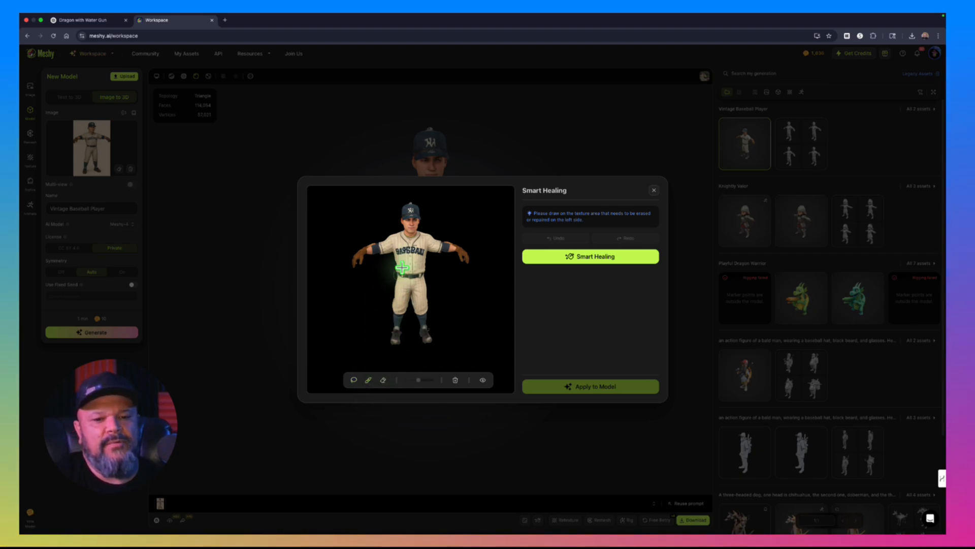
drag(398, 250, 426, 250)
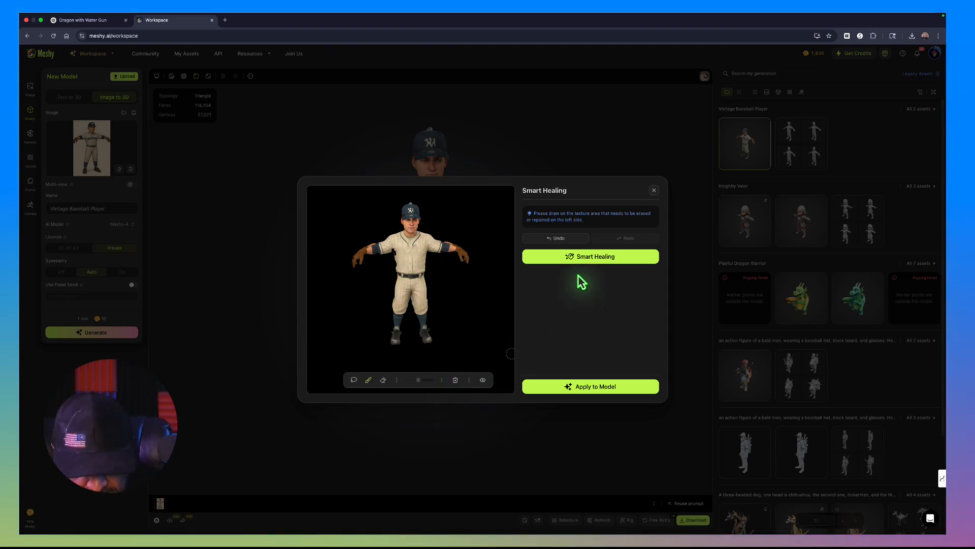
click(556, 239)
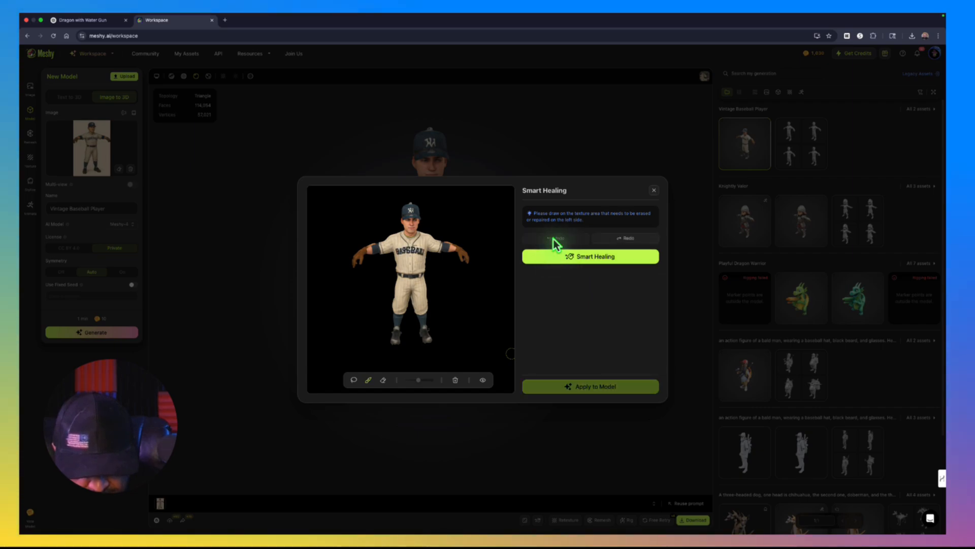
Try Smart Healing on one brushed arm and glove, undo it, and close Smart Healing without applying anything to the model
drag(434, 246, 466, 256)
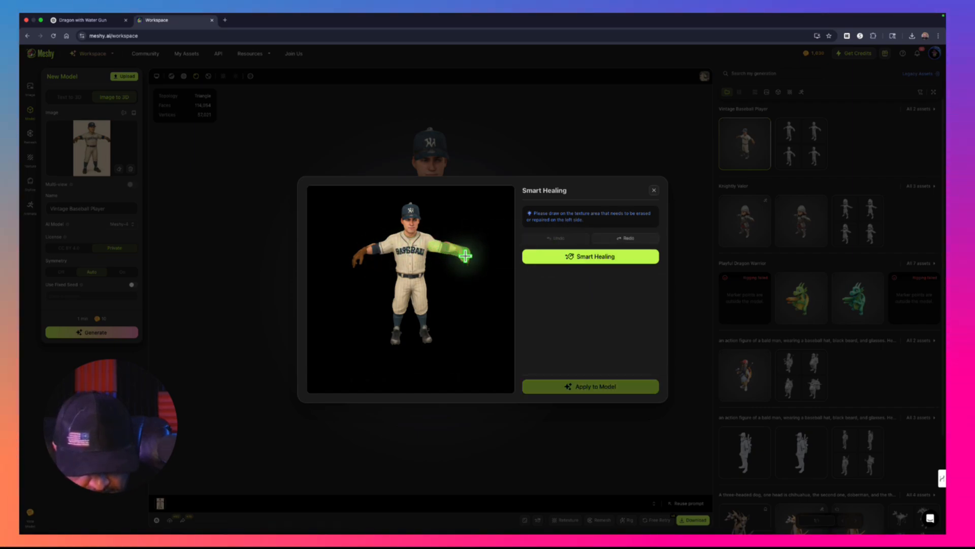
click(587, 257)
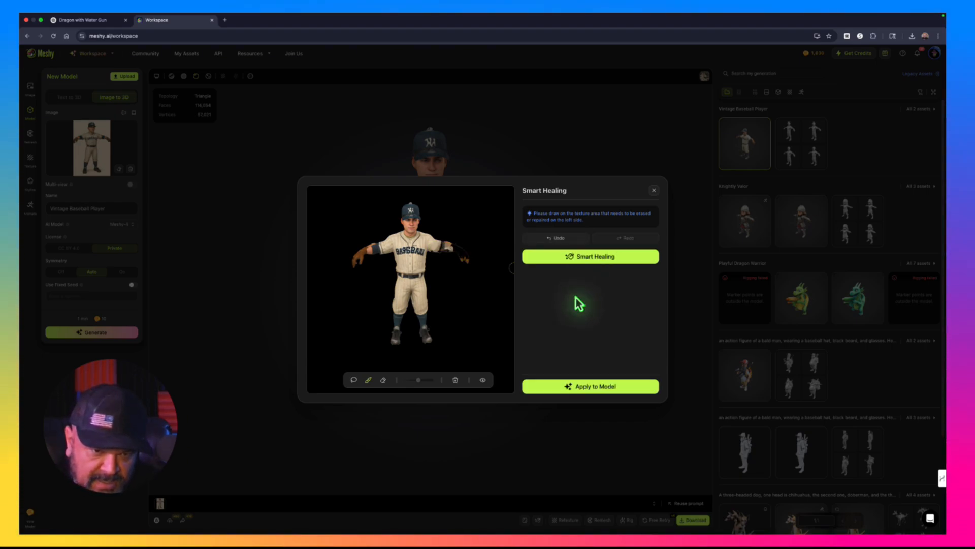
click(562, 238)
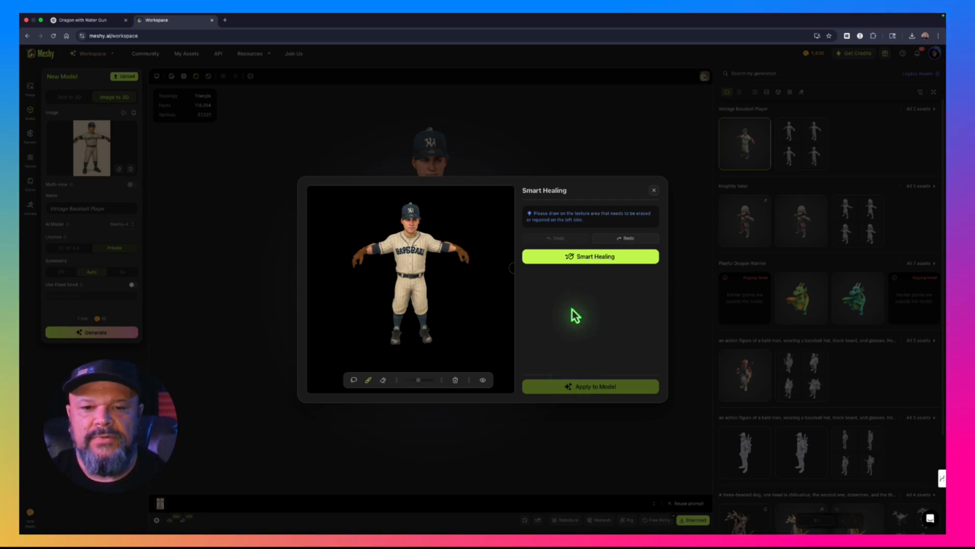
click(655, 191)
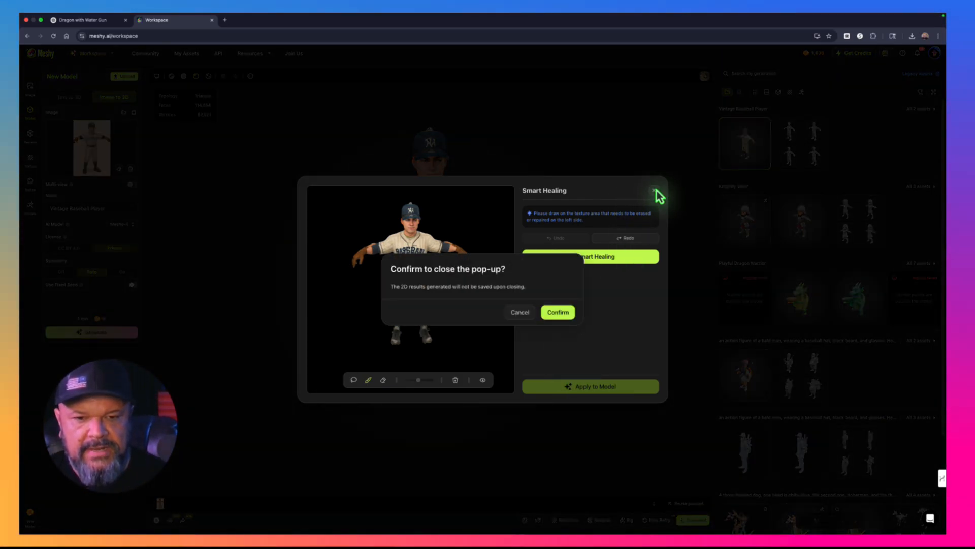
click(558, 312)
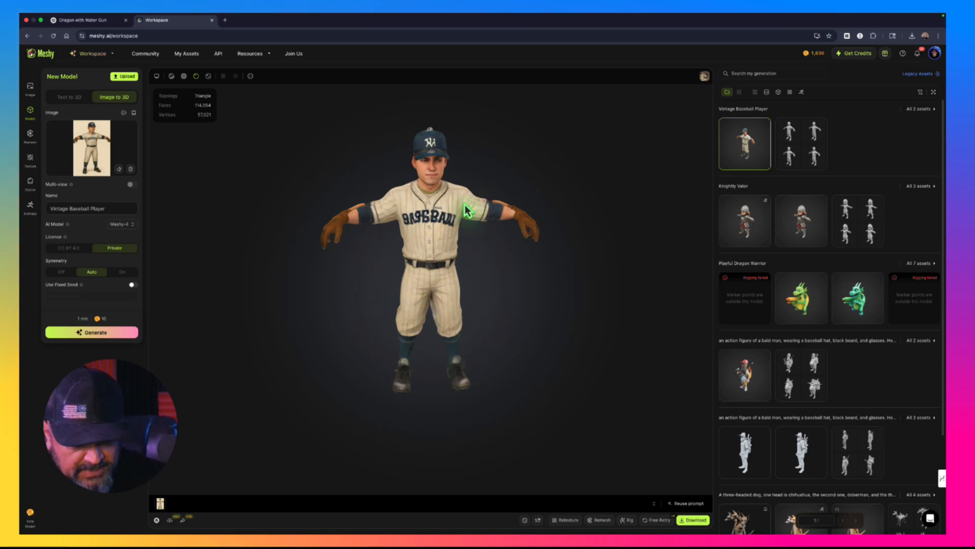
Start rigging the baseball player with Humanoid as the character type
drag(430, 258, 342, 261)
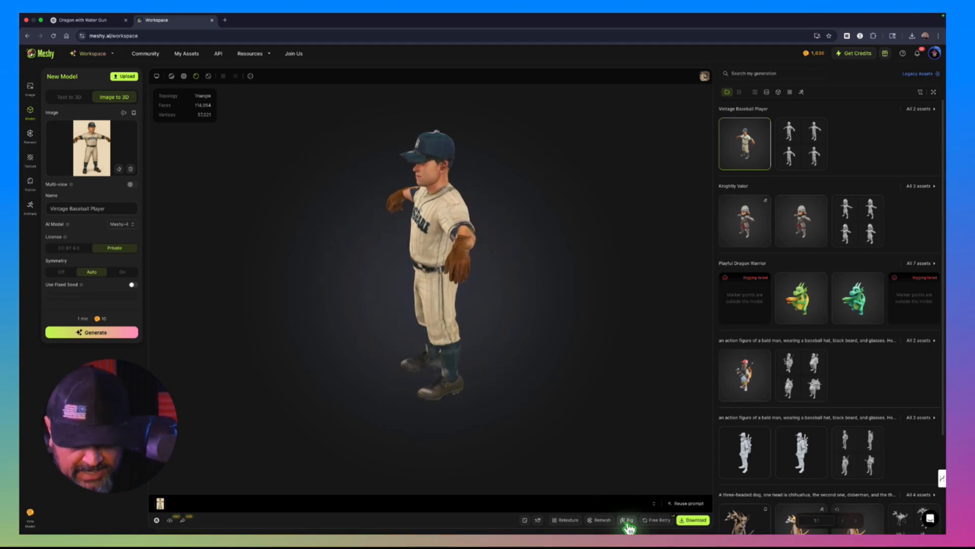
click(626, 520)
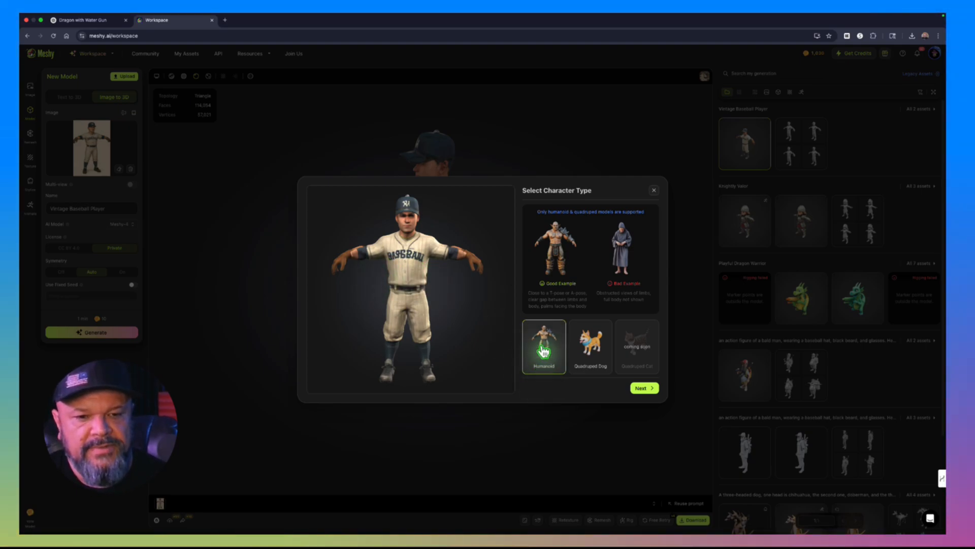
click(642, 389)
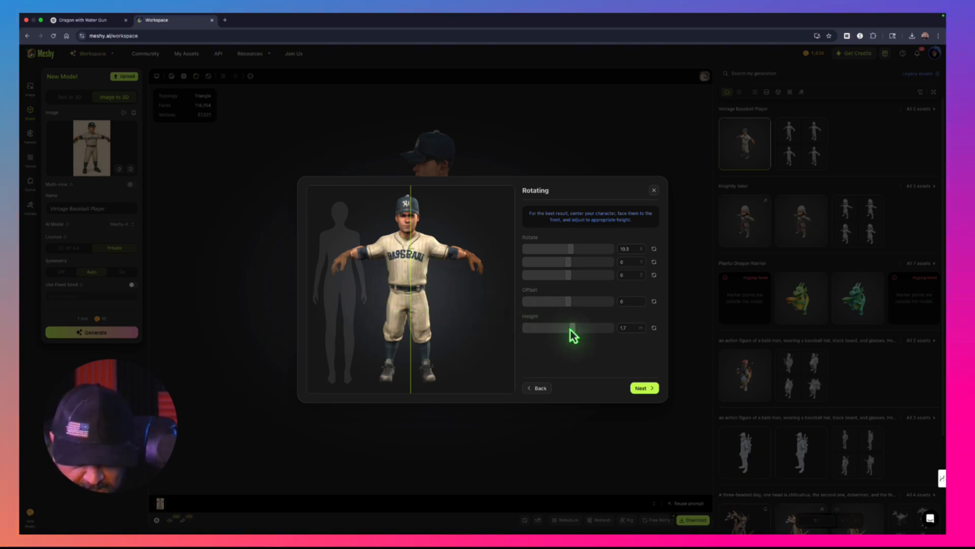
Set the character's height to 1.67 m, offset it slightly to centre it on the guide line, and proceed to marker placement
drag(574, 329, 571, 304)
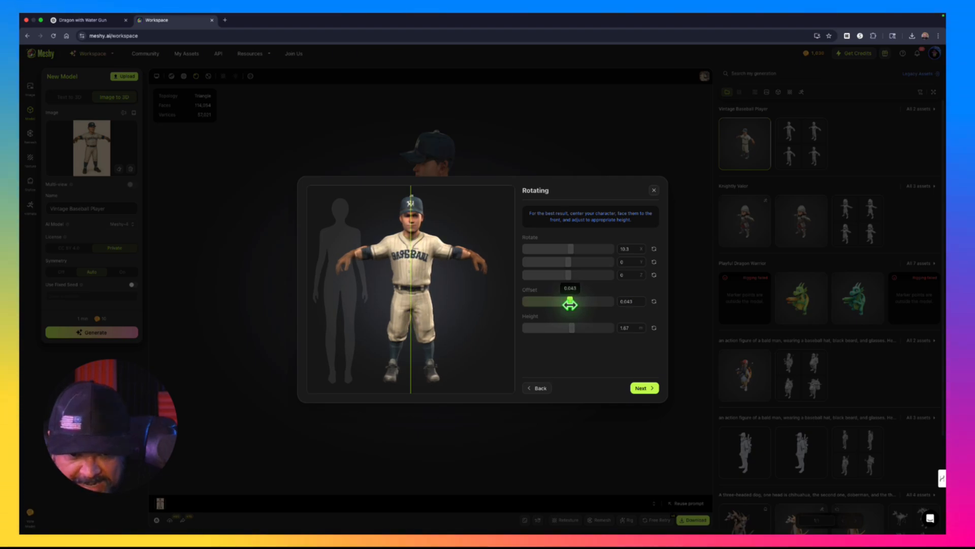
drag(569, 304, 569, 304)
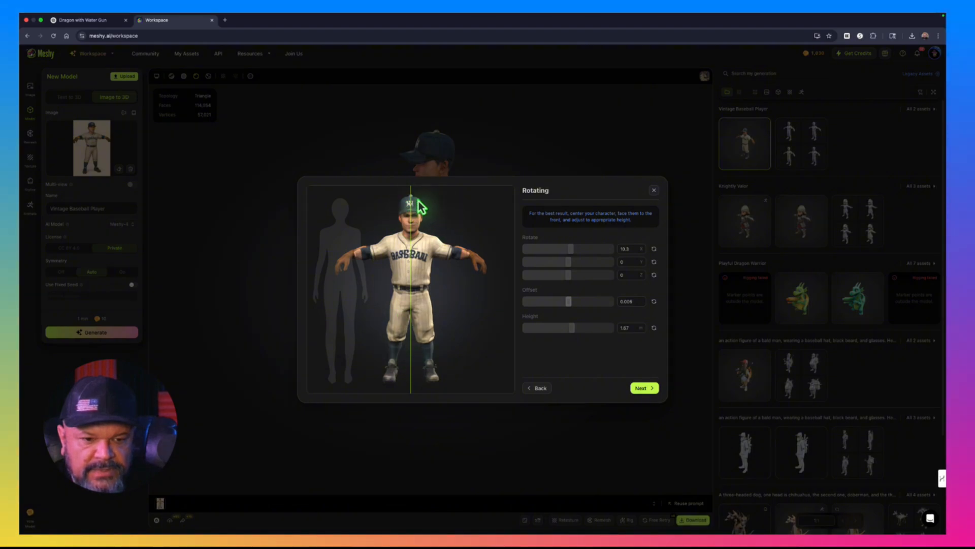
click(641, 388)
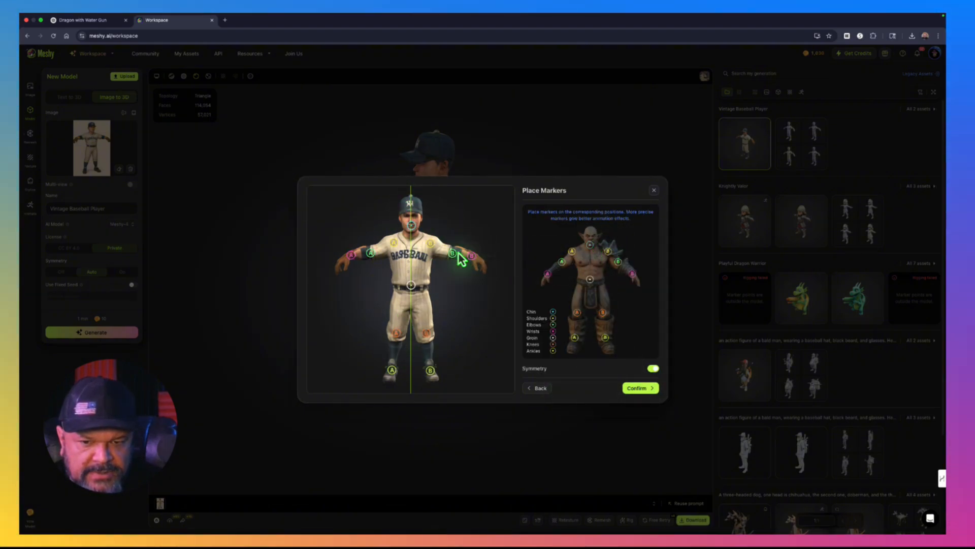
Fit the shoulder, arm and groin rig markers to the baseball player's body with symmetry on, and confirm the rig
drag(430, 243, 436, 239)
drag(369, 258, 351, 260)
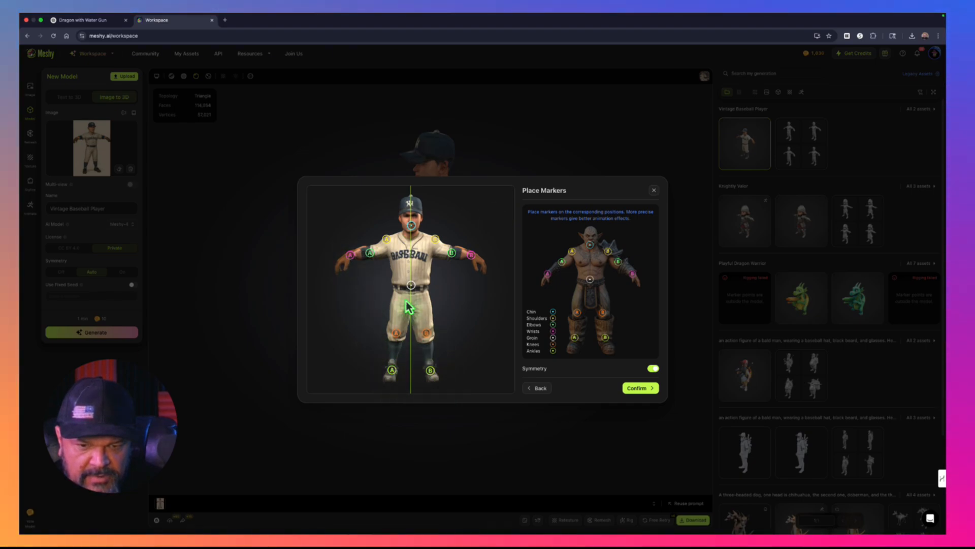
drag(412, 304, 410, 305)
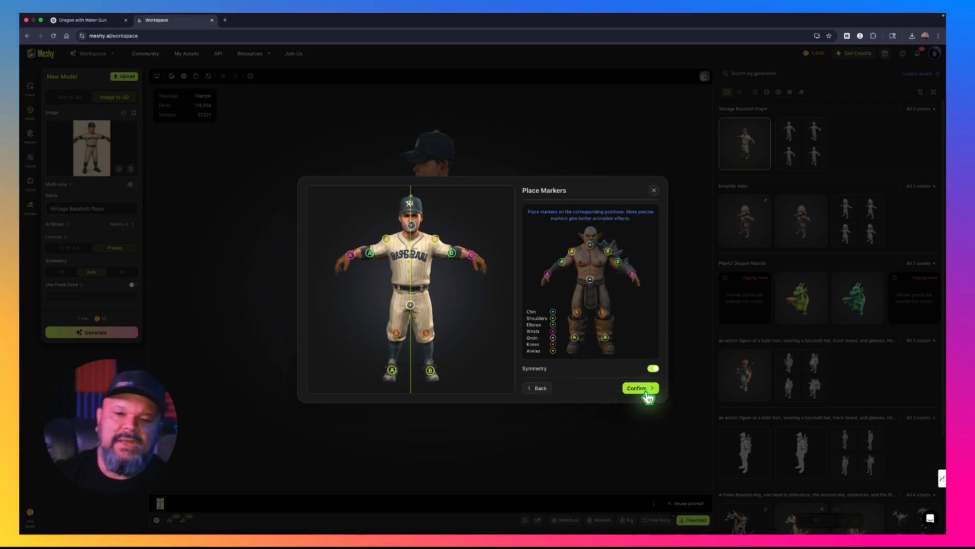
click(646, 391)
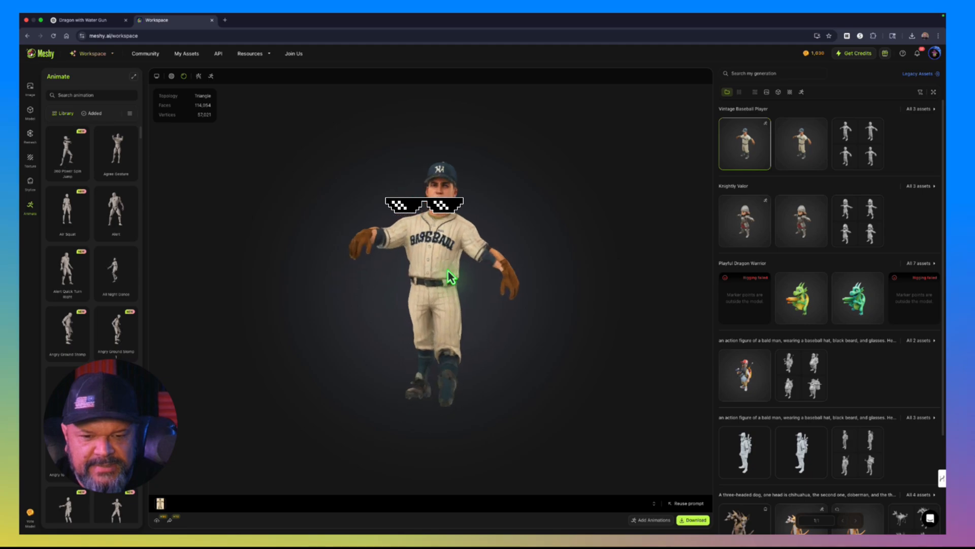
Examine the rigged baseball player's movement from several angles and preview the applied Angry Stamp animation
drag(449, 273, 297, 310)
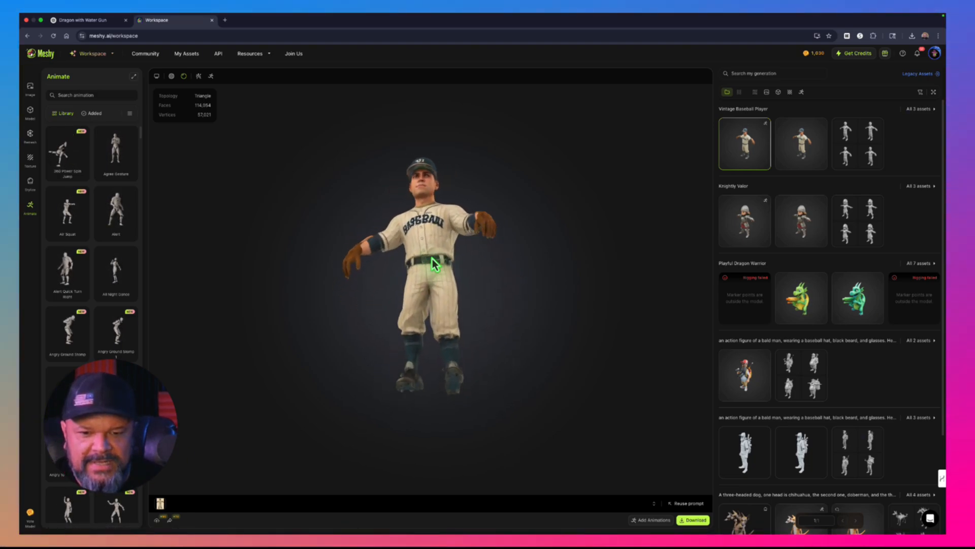
drag(435, 276, 385, 296)
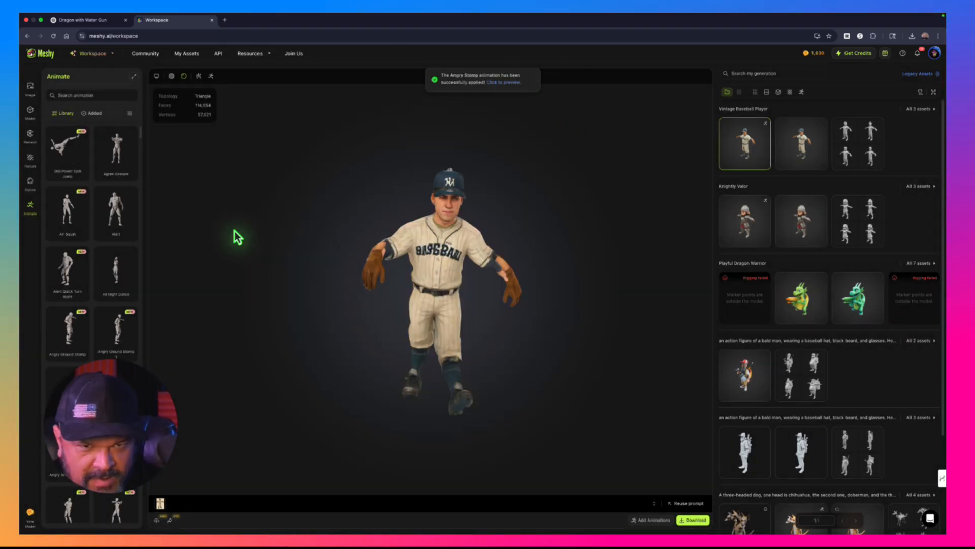
click(517, 89)
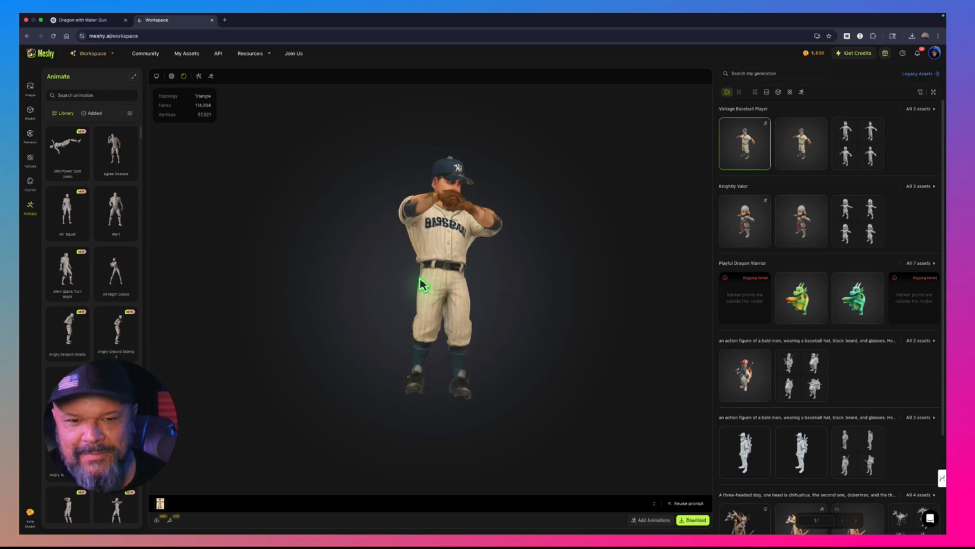
drag(383, 289, 479, 348)
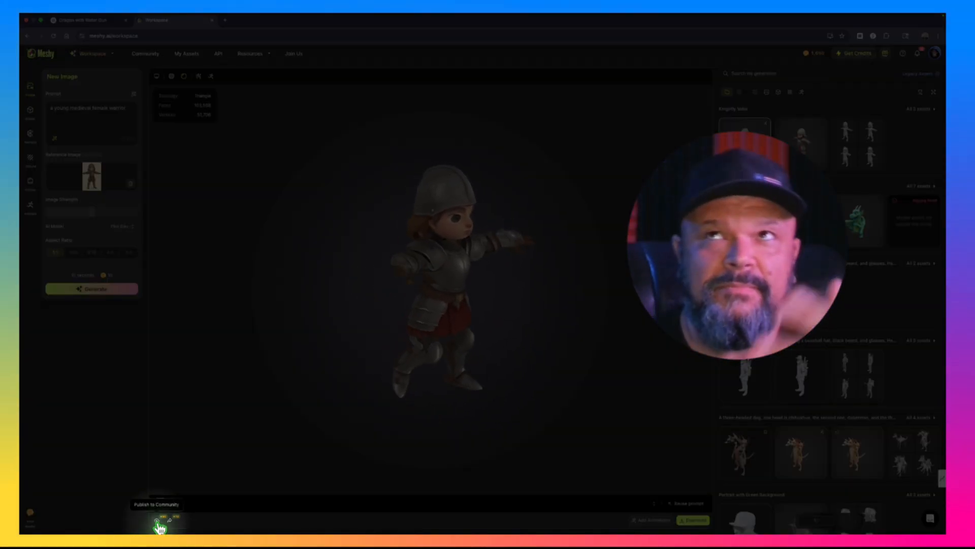
Review the Publish to Community options for the Knightly Valor model and close them without publishing
click(157, 522)
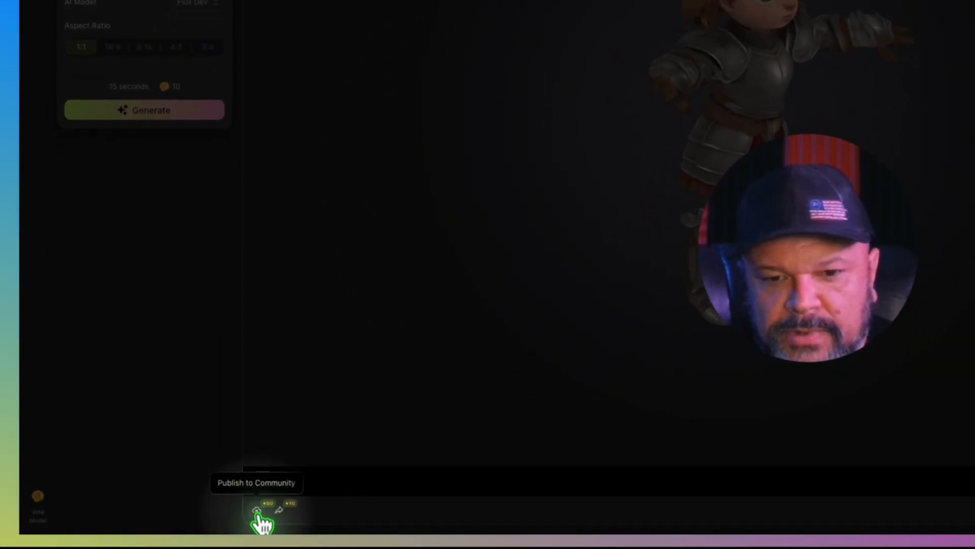
click(243, 516)
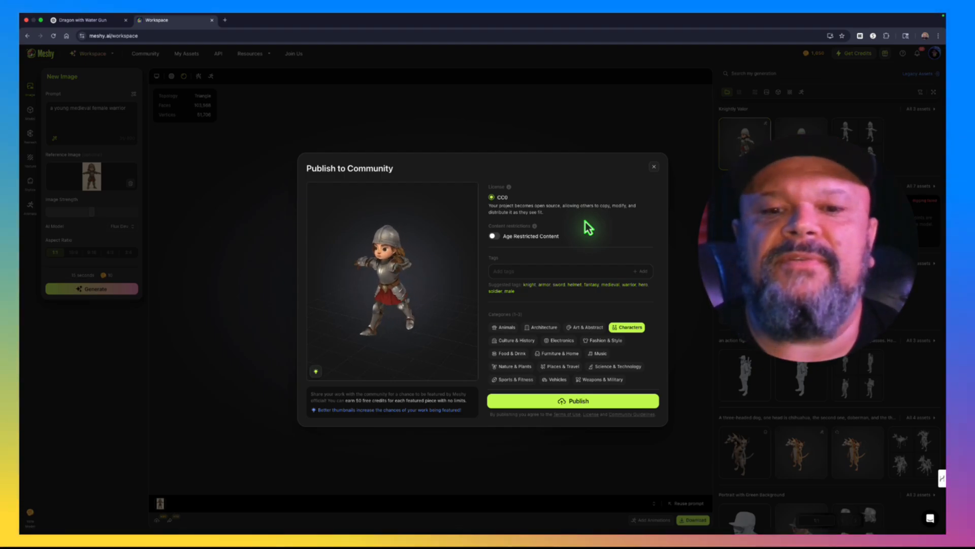
click(655, 167)
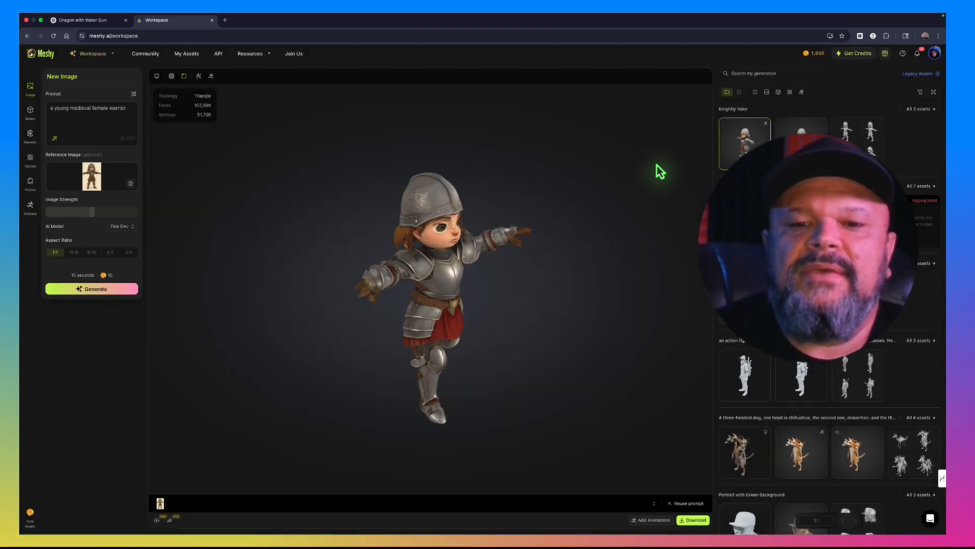
Review the Share options for the Knightly Valor model, and the upgrade plans and extra credit packages, closing both without sharing or purchasing
click(169, 523)
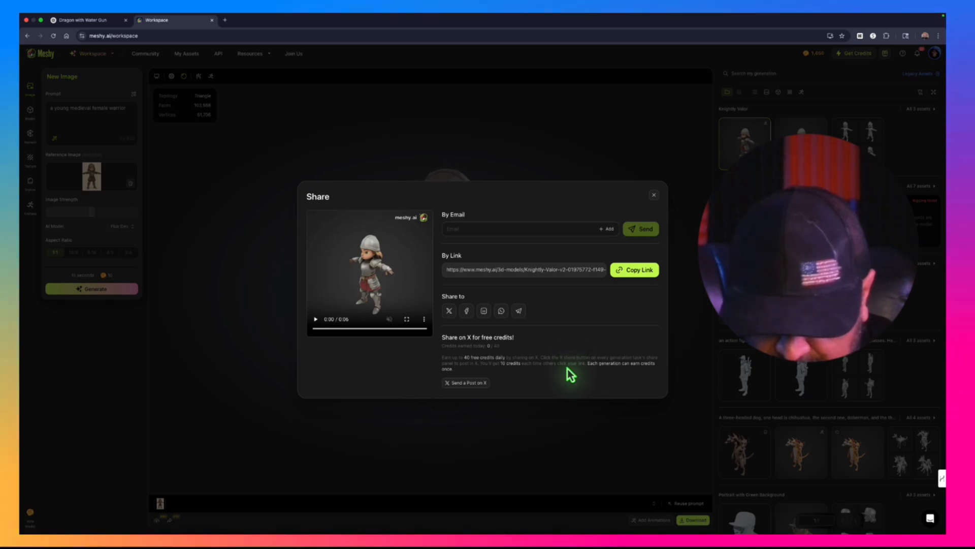
click(656, 198)
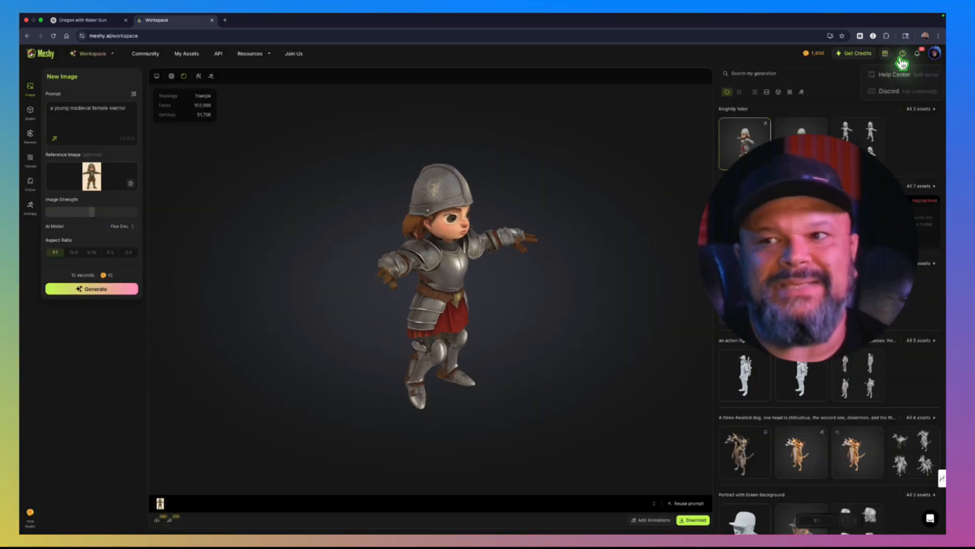
click(853, 54)
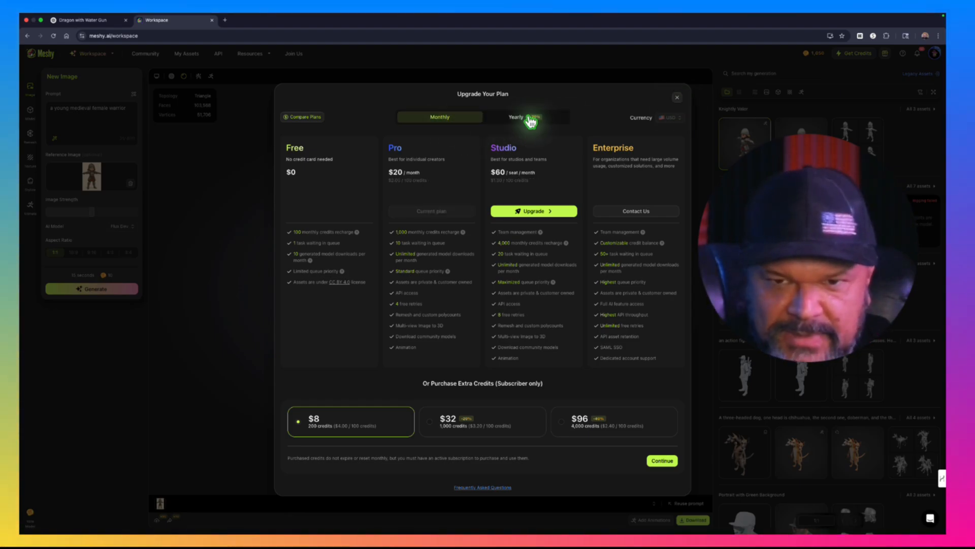
click(678, 98)
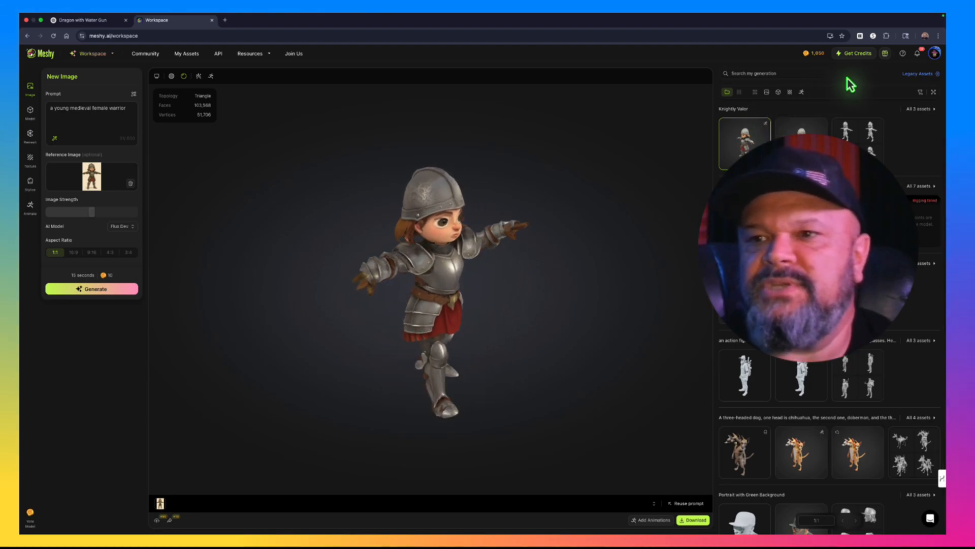
Examine the Get Free Credits offers, app usage history, current plan and subscription plans in the account's subscription settings
click(888, 56)
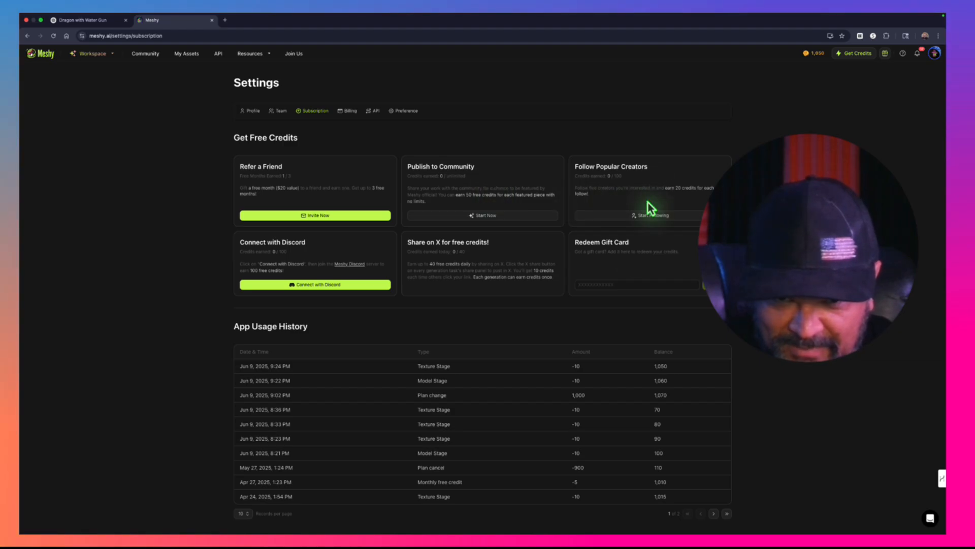
scroll(603, 351, down, 1)
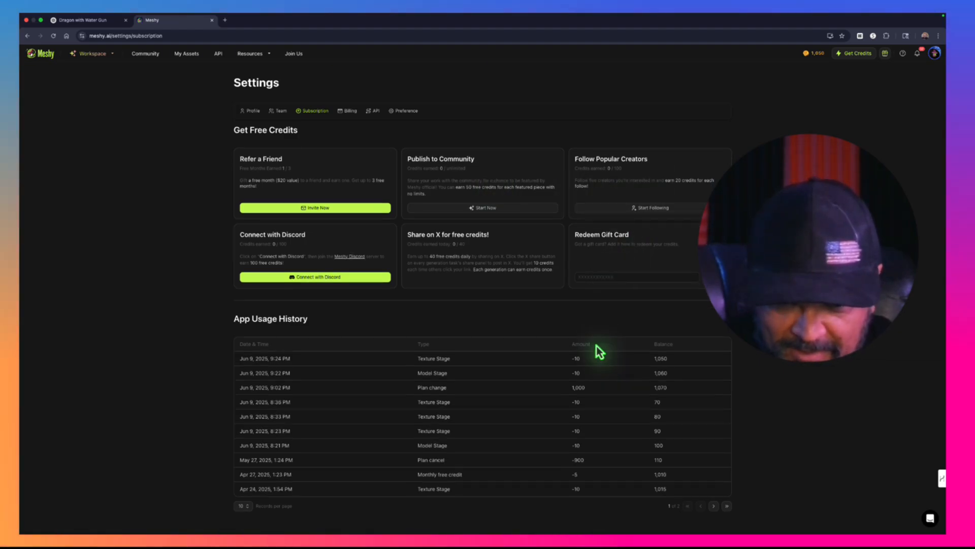
scroll(599, 352, up, 4)
scroll(599, 351, up, 10)
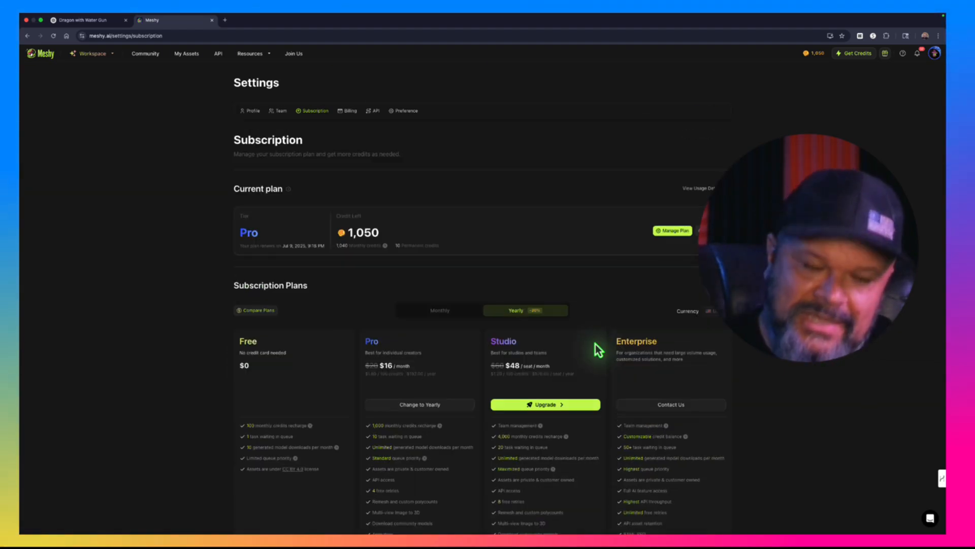